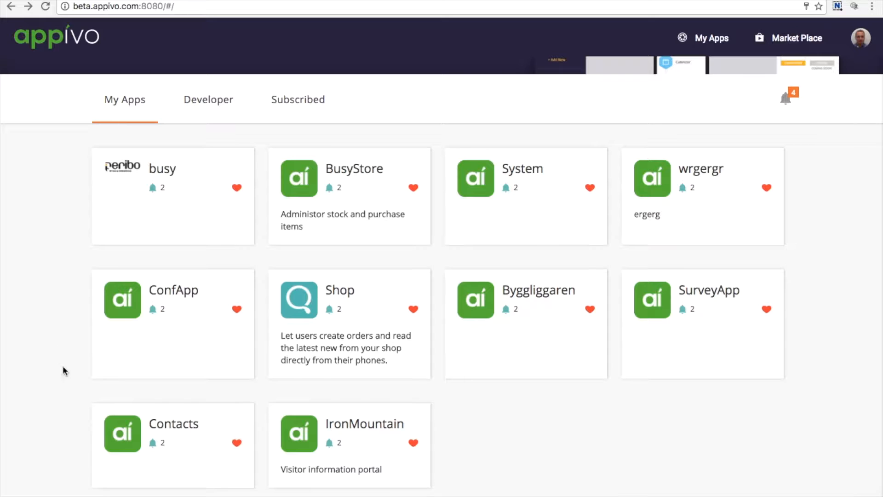
Step: Create a new Data model named Company from scratch in the Contacts app
{"action": "left_click", "coordinate": [130, 474]}
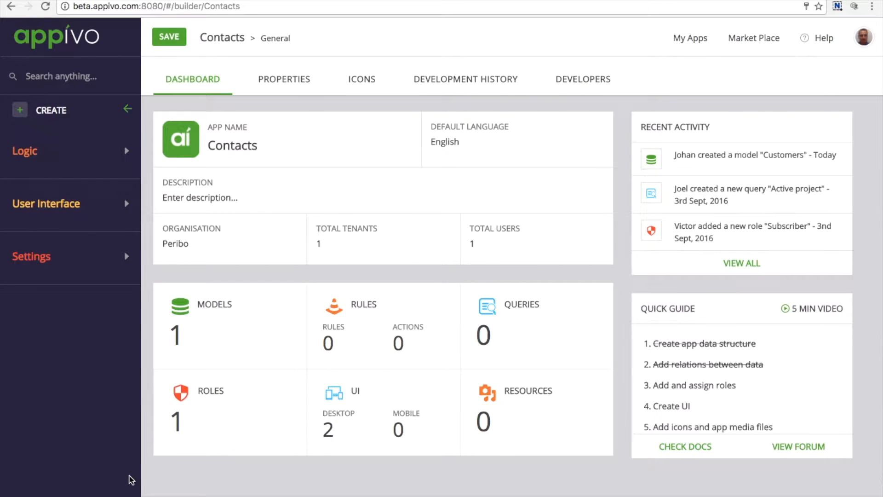
{"action": "left_click", "coordinate": [181, 332]}
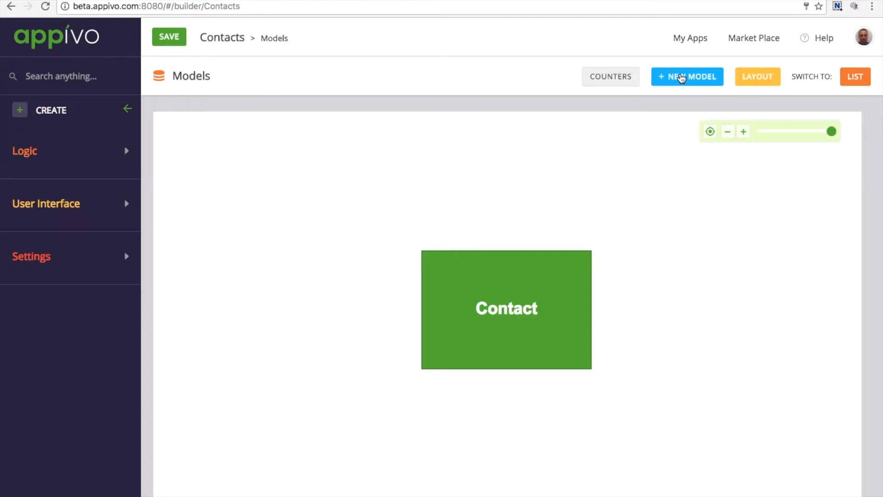
{"action": "left_click", "coordinate": [680, 78]}
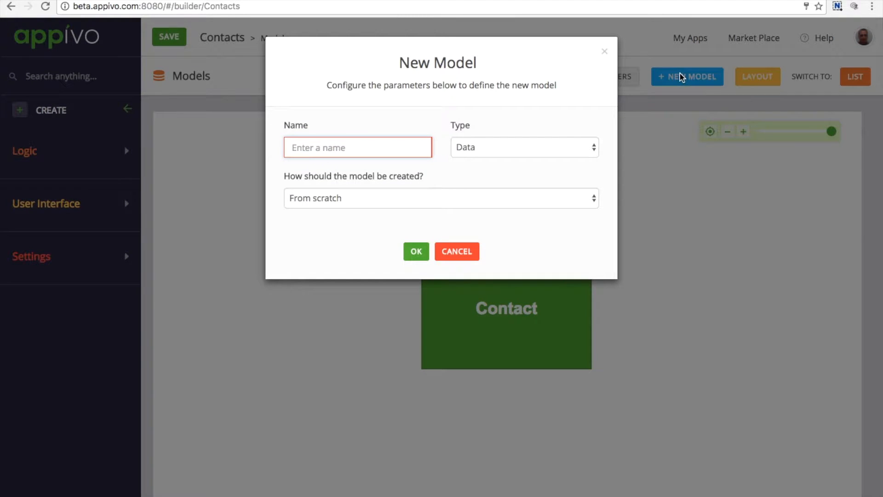
{"action": "type", "text": "Company"}
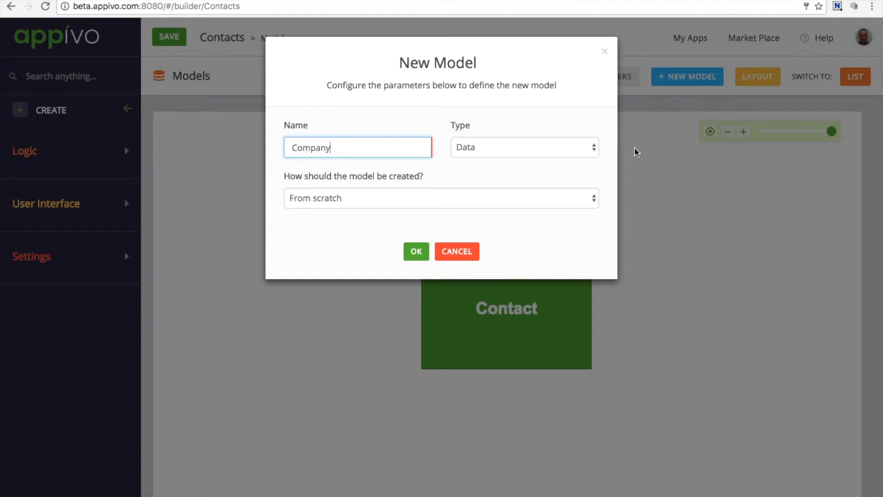
{"action": "left_click", "coordinate": [416, 252]}
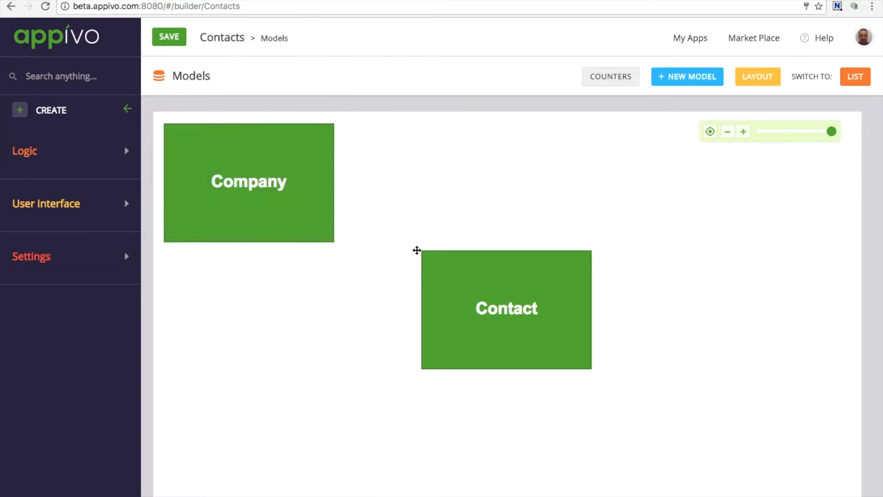
Step: Open the Company model for editing and add three String attributes to it
{"action": "mouse_move", "coordinate": [324, 196]}
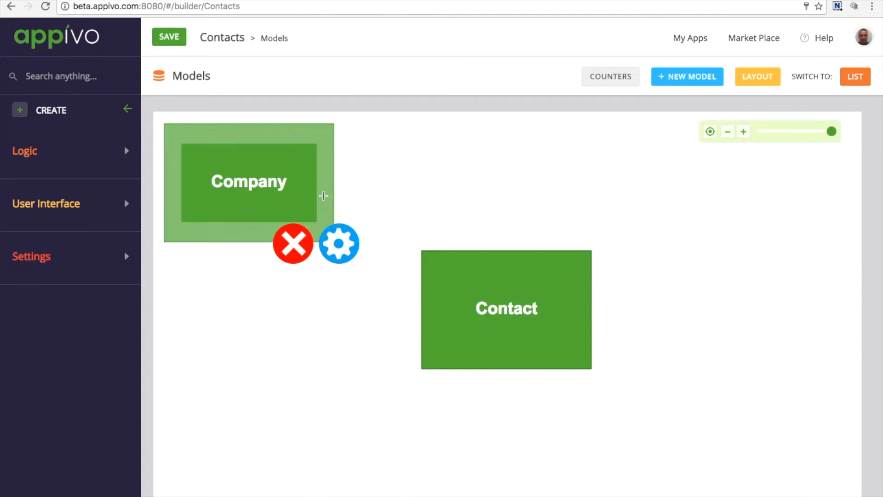
{"action": "left_click", "coordinate": [340, 248]}
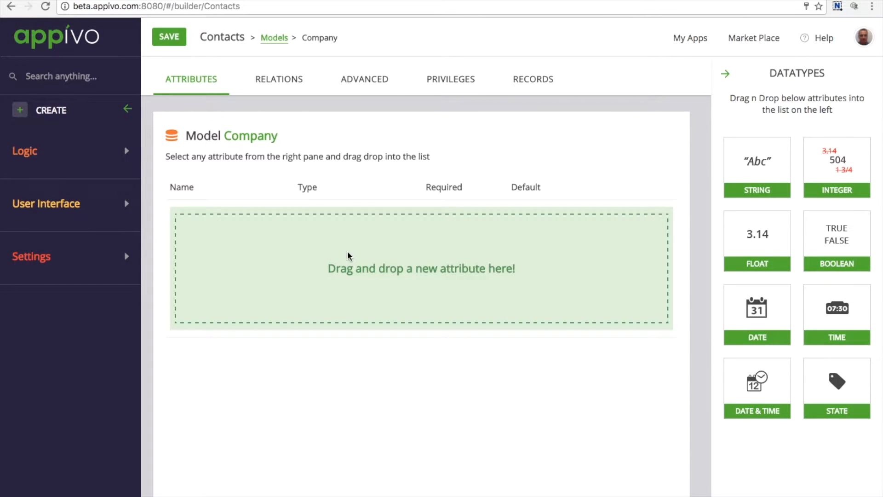
{"action": "left_click_drag", "start_coordinate": [754, 159], "coordinate": [478, 247]}
{"action": "left_click_drag", "start_coordinate": [734, 180], "coordinate": [359, 262]}
{"action": "left_click_drag", "start_coordinate": [758, 163], "coordinate": [296, 290]}
Step: Rename the three Company attributes to Name, City and Website, and make Name required
{"action": "left_click", "coordinate": [183, 210]}
{"action": "key", "text": "BackSpace"}
{"action": "key", "text": "BackSpace"}
{"action": "key", "text": "BackSpace"}
{"action": "key", "text": "BackSpace"}
{"action": "key", "text": "BackSpace"}
{"action": "key", "text": "BackSpace"}
{"action": "key", "text": "BackSpace"}
{"action": "key", "text": "BackSpace"}
{"action": "key", "text": "BackSpace"}
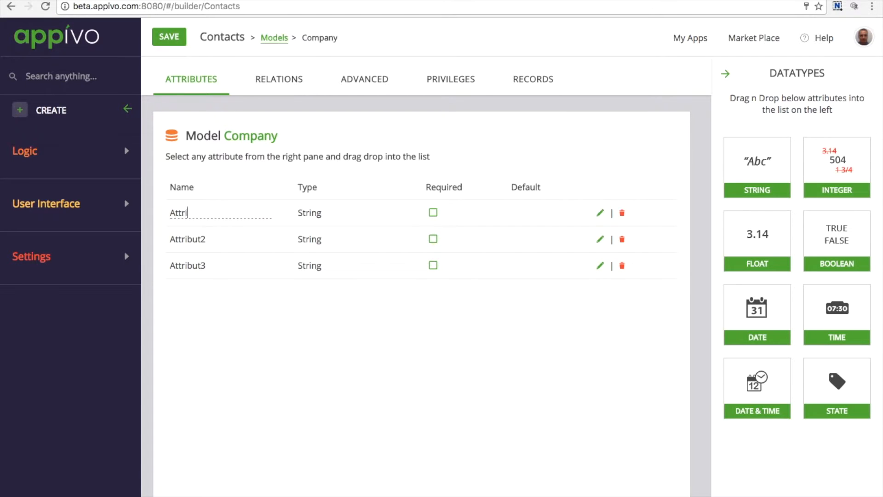
{"action": "type", "text": "Name"}
{"action": "left_click", "coordinate": [205, 239]}
{"action": "left_click_drag", "start_coordinate": [205, 238], "coordinate": [140, 238]}
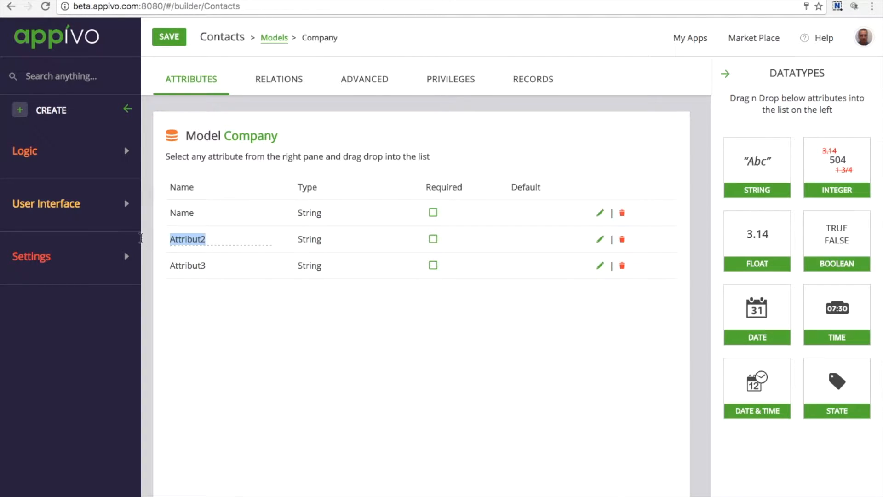
{"action": "type", "text": "City"}
{"action": "left_click", "coordinate": [217, 263]}
{"action": "left_click_drag", "start_coordinate": [218, 263], "coordinate": [157, 263]}
{"action": "key", "text": "BackSpace"}
{"action": "type", "text": "Website"}
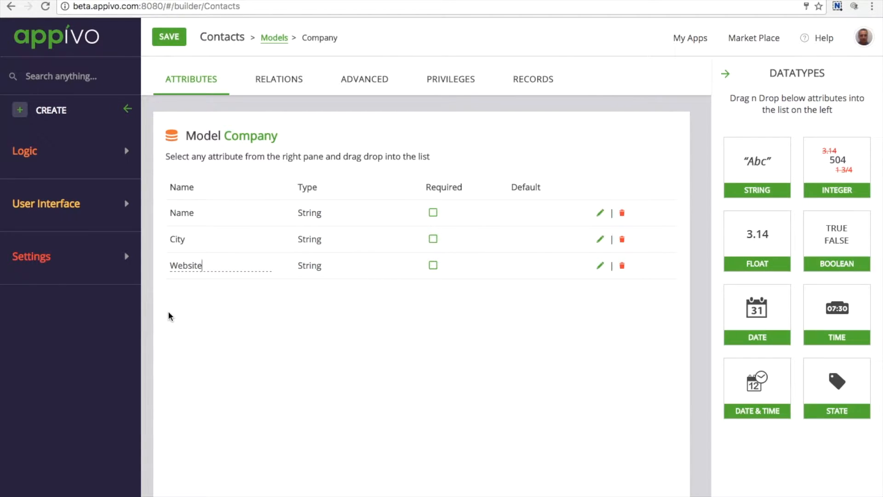
{"action": "left_click", "coordinate": [433, 212]}
Step: Add a relation from the Company model with Contact as its destination
{"action": "left_click", "coordinate": [283, 83]}
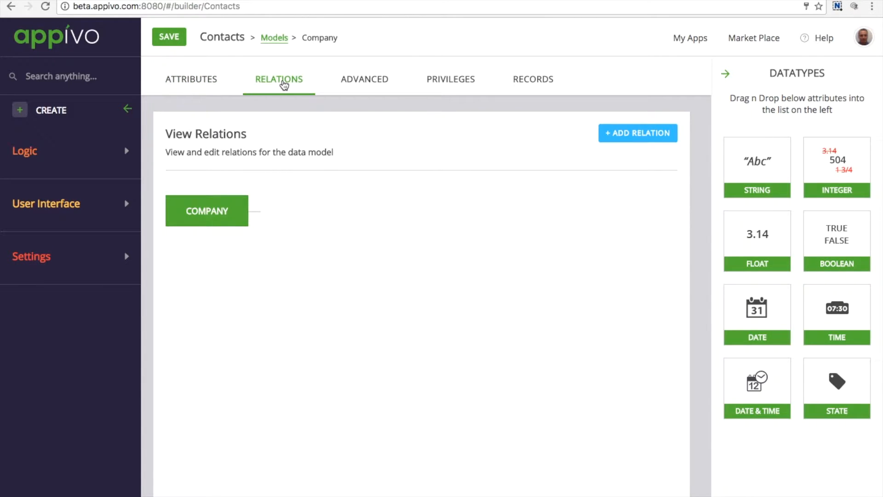
{"action": "left_click", "coordinate": [642, 135]}
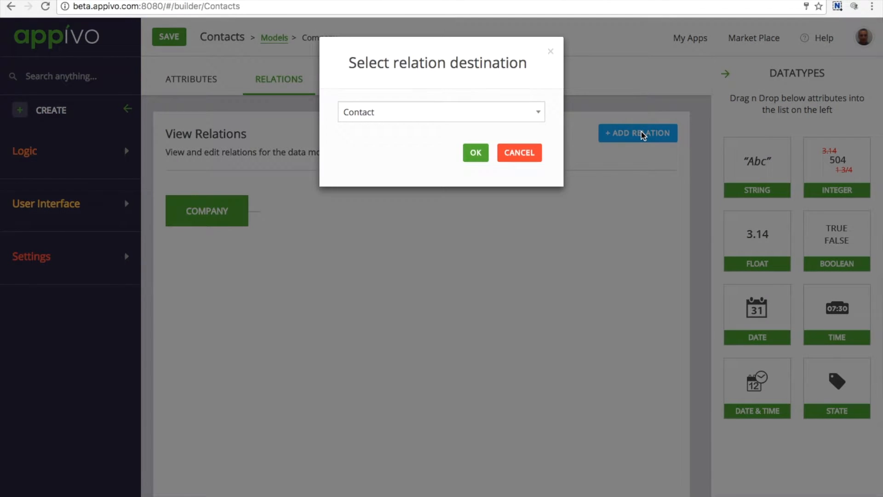
{"action": "left_click", "coordinate": [529, 112]}
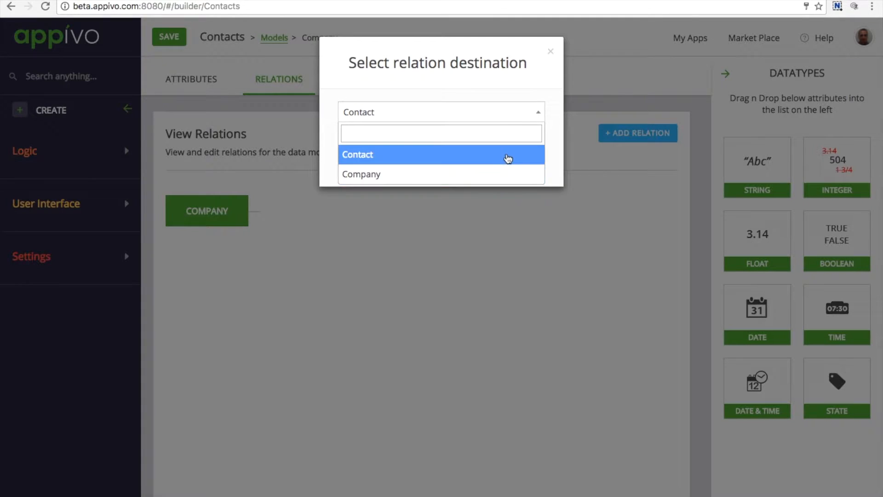
{"action": "left_click", "coordinate": [507, 156]}
{"action": "left_click", "coordinate": [474, 153]}
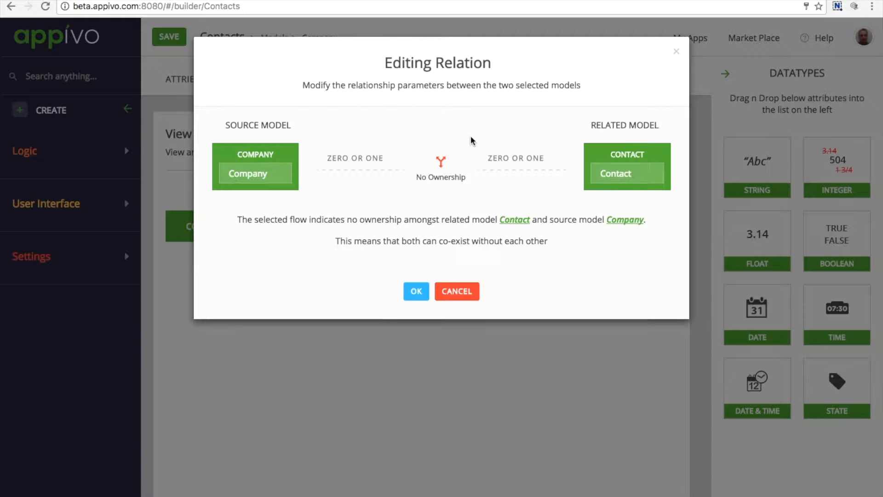
Step: Set the multiplicity on the Contact side of the relation to Zero to Many
{"action": "left_click", "coordinate": [506, 160]}
{"action": "left_click", "coordinate": [506, 160]}
{"action": "left_click", "coordinate": [516, 163]}
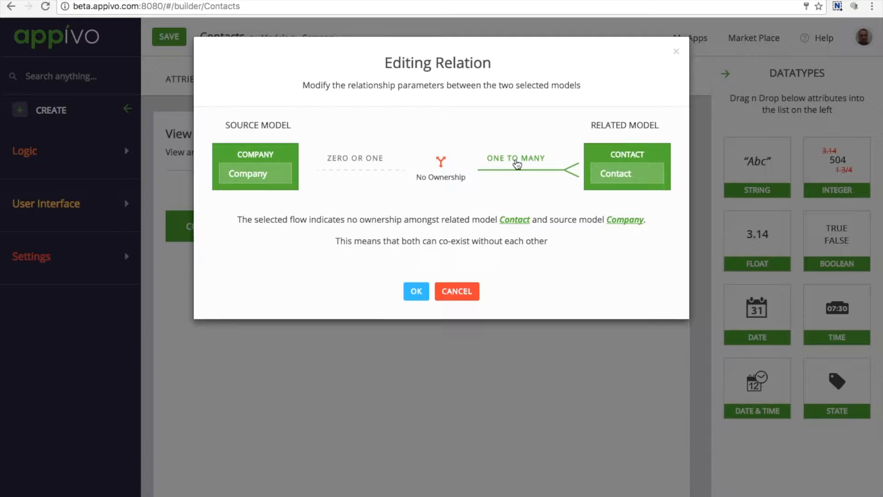
{"action": "left_click", "coordinate": [528, 162]}
{"action": "left_click", "coordinate": [528, 162]}
{"action": "left_click", "coordinate": [528, 161]}
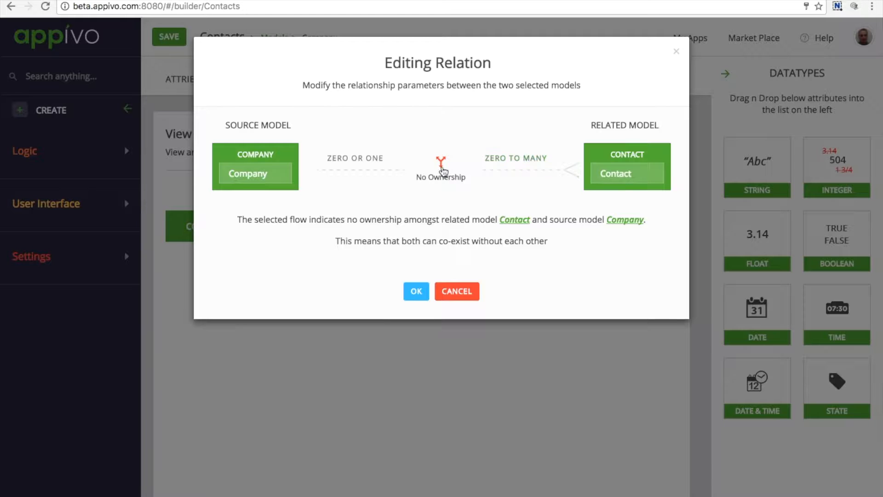
Step: Set the multiplicity on the Company side of the relation to One
{"action": "left_click", "coordinate": [368, 160]}
{"action": "left_click", "coordinate": [361, 165]}
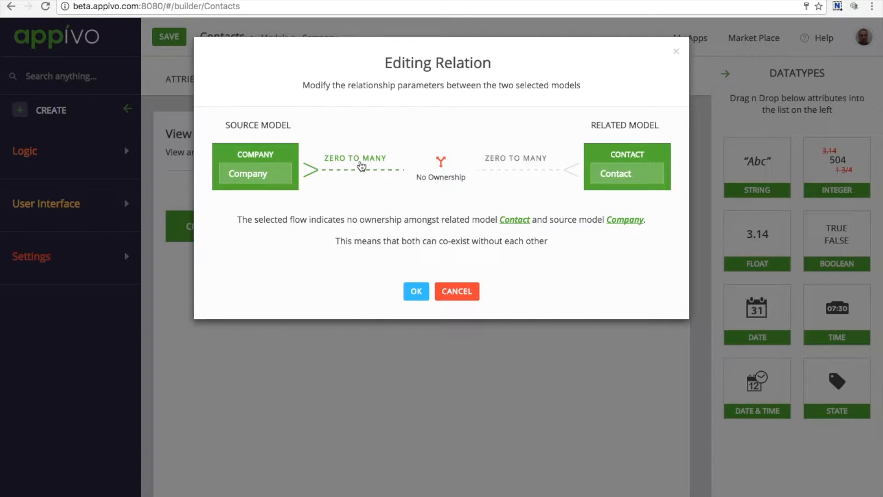
{"action": "left_click", "coordinate": [361, 165]}
{"action": "left_click", "coordinate": [362, 165]}
{"action": "left_click", "coordinate": [361, 166]}
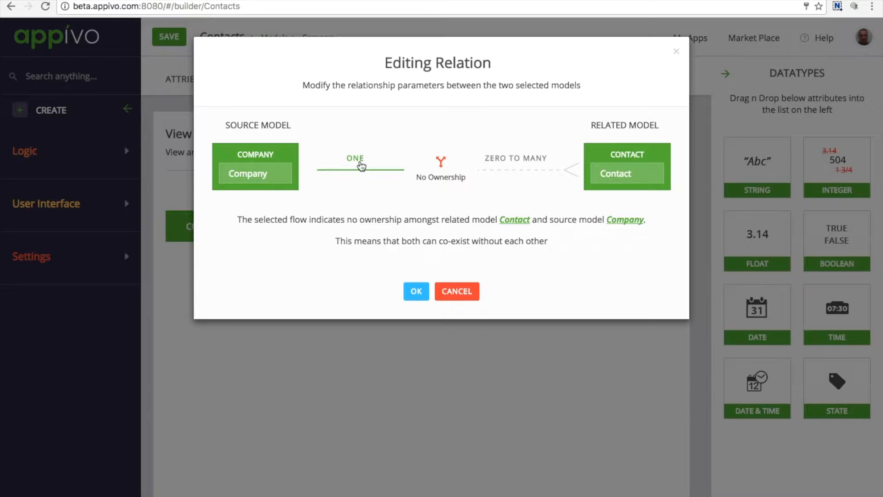
Step: Set the relation's ownership so that Contact is owned by Company, and accept the relation
{"action": "left_click", "coordinate": [439, 162]}
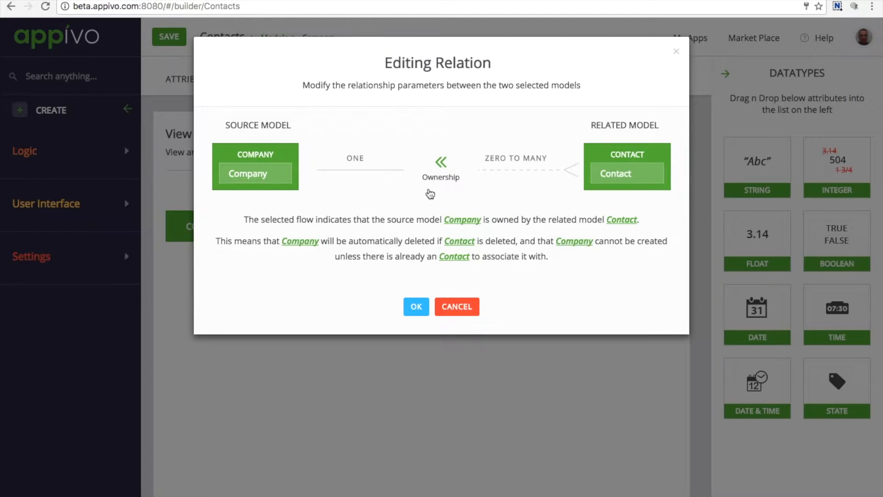
{"action": "left_click", "coordinate": [442, 163]}
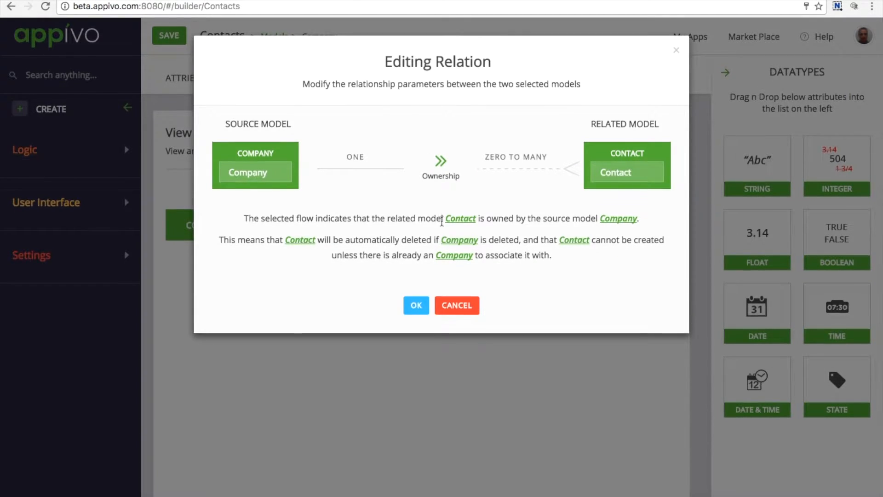
{"action": "left_click", "coordinate": [416, 308]}
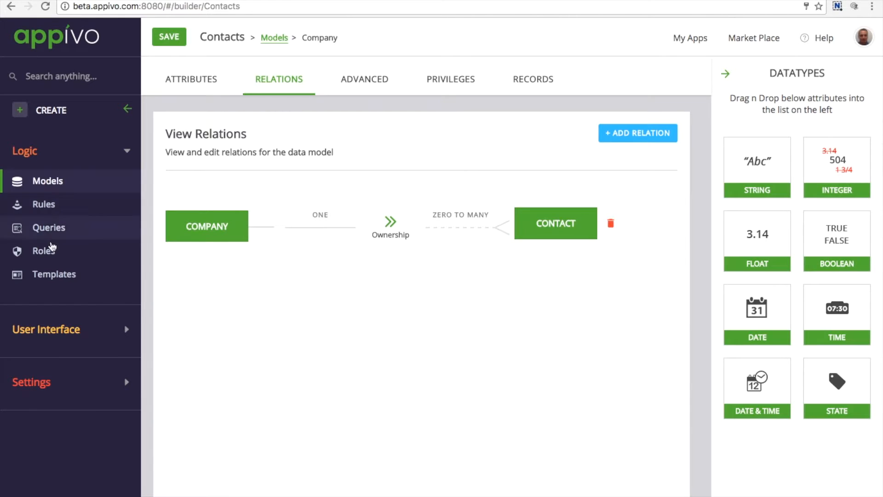
Step: Grant the Admin role all permissions on the Company model
{"action": "left_click", "coordinate": [52, 250]}
{"action": "mouse_move", "coordinate": [188, 168]}
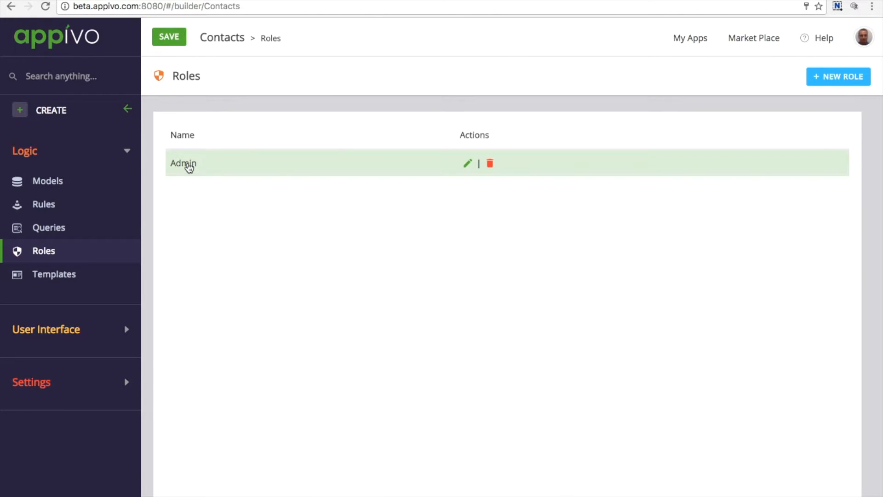
{"action": "left_click", "coordinate": [467, 164]}
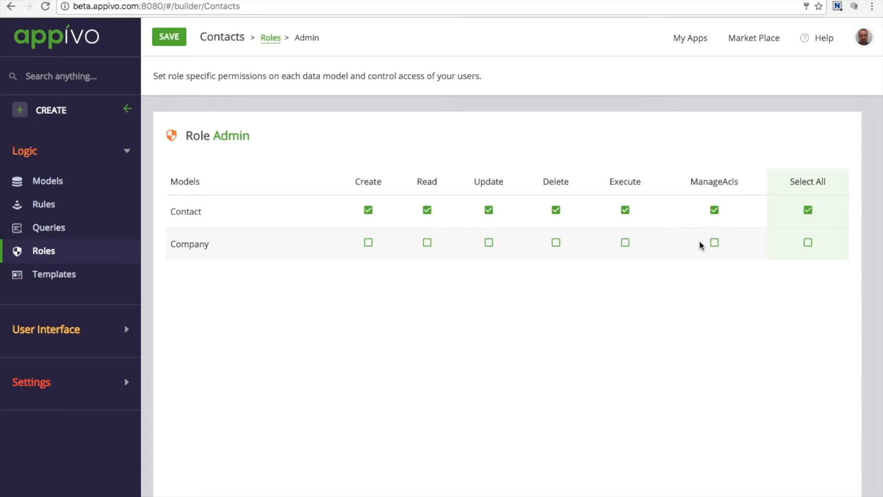
{"action": "left_click", "coordinate": [808, 243]}
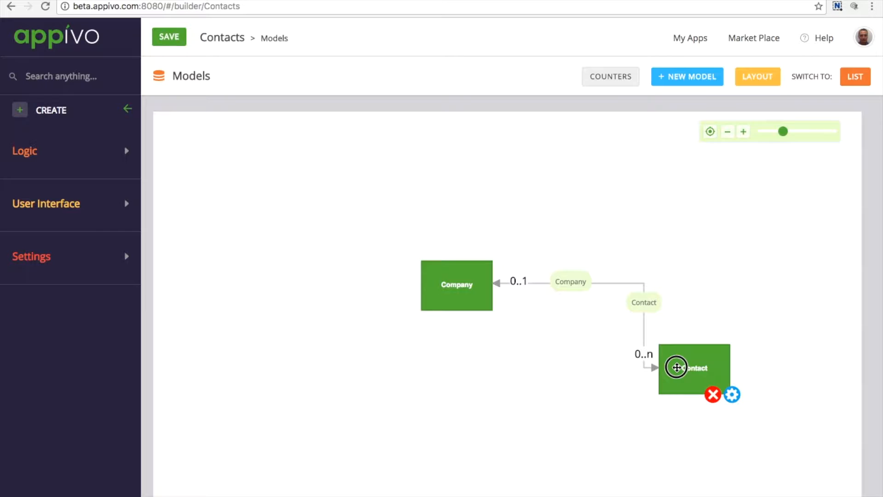
Step: Create an autogenerated form view for the Company model in the desktop interface and look over its full width
{"action": "left_click_drag", "start_coordinate": [672, 367], "coordinate": [704, 381]}
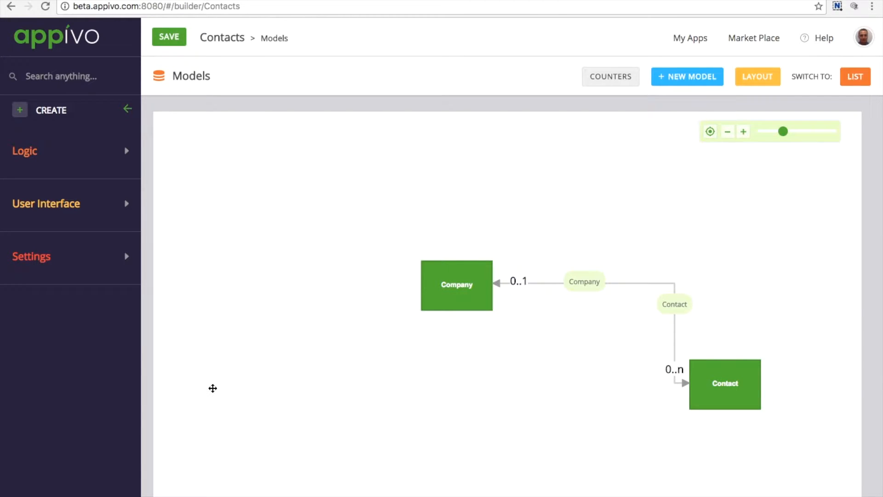
{"action": "left_click", "coordinate": [42, 206]}
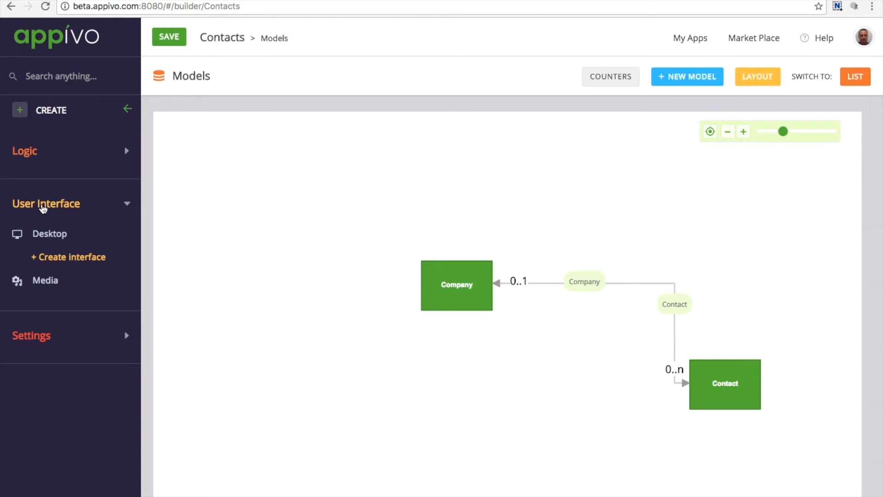
{"action": "left_click", "coordinate": [49, 233]}
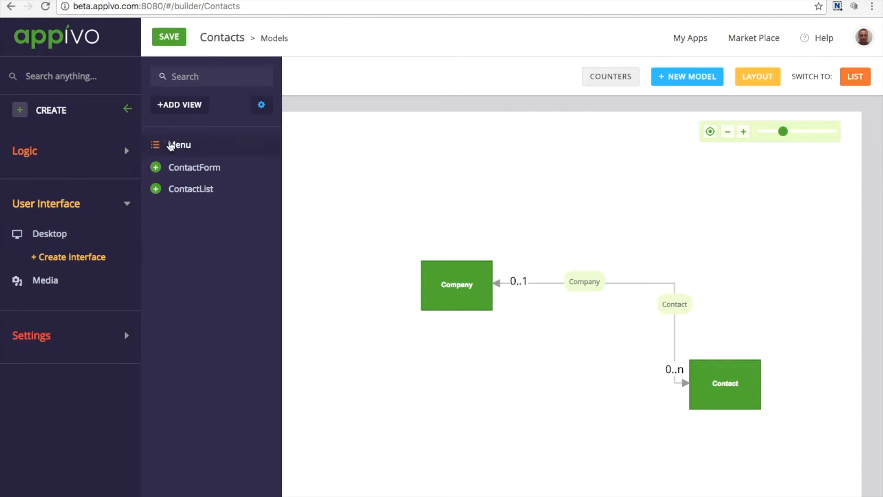
{"action": "left_click", "coordinate": [179, 104]}
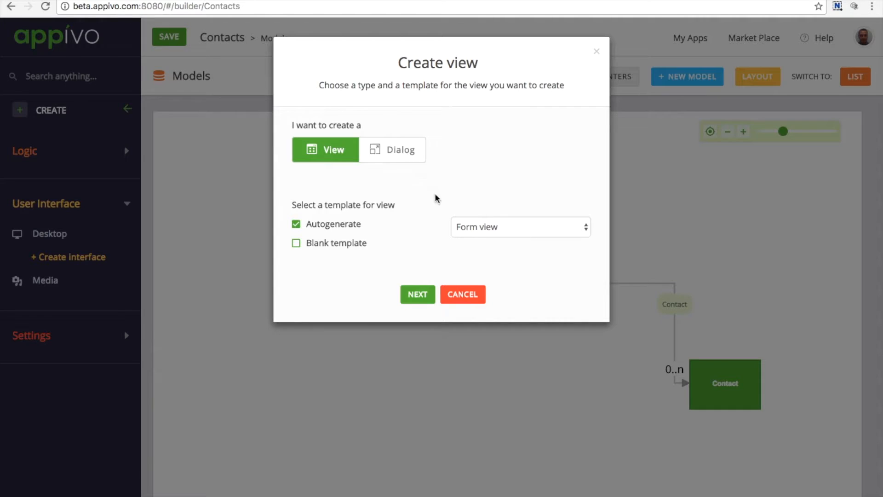
{"action": "left_click", "coordinate": [413, 299]}
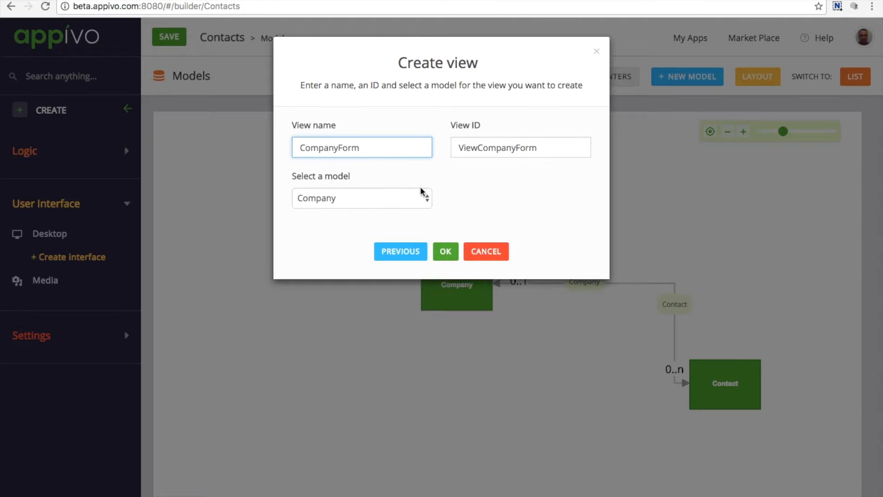
{"action": "left_click", "coordinate": [446, 251]}
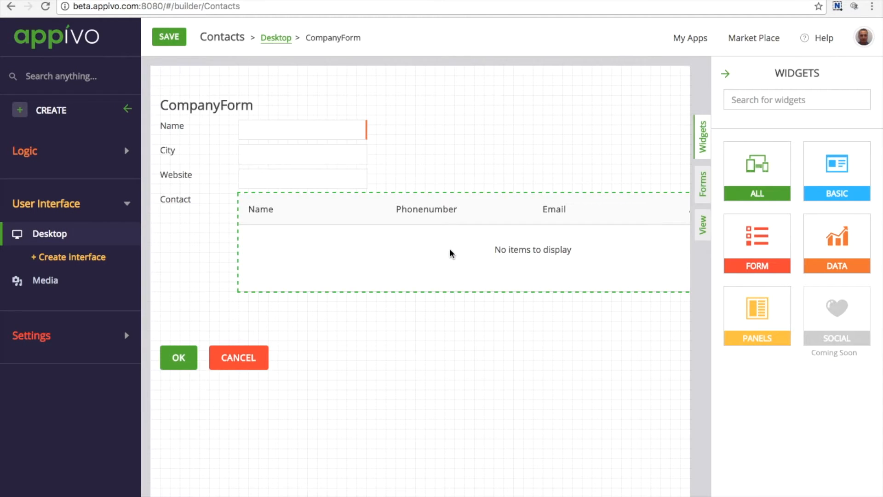
{"action": "scroll", "coordinate": [482, 334], "scroll_direction": "right", "scroll_amount": 10}
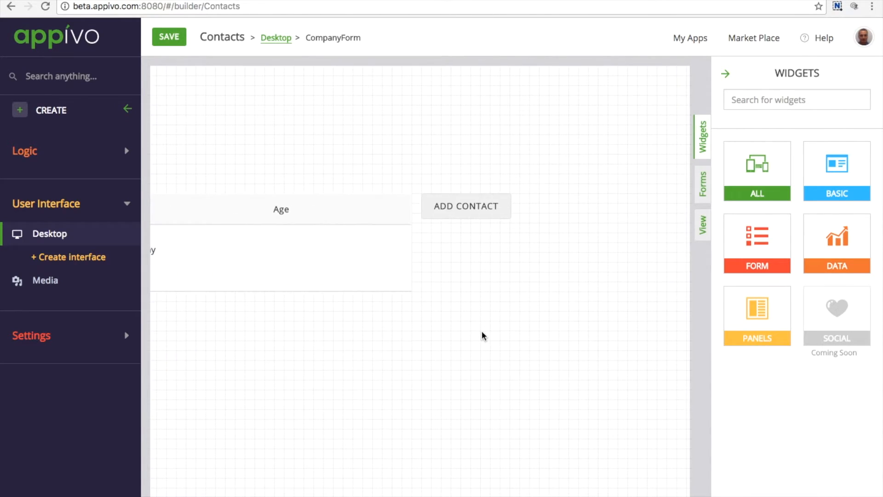
{"action": "scroll", "coordinate": [482, 331], "scroll_direction": "left", "scroll_amount": 10}
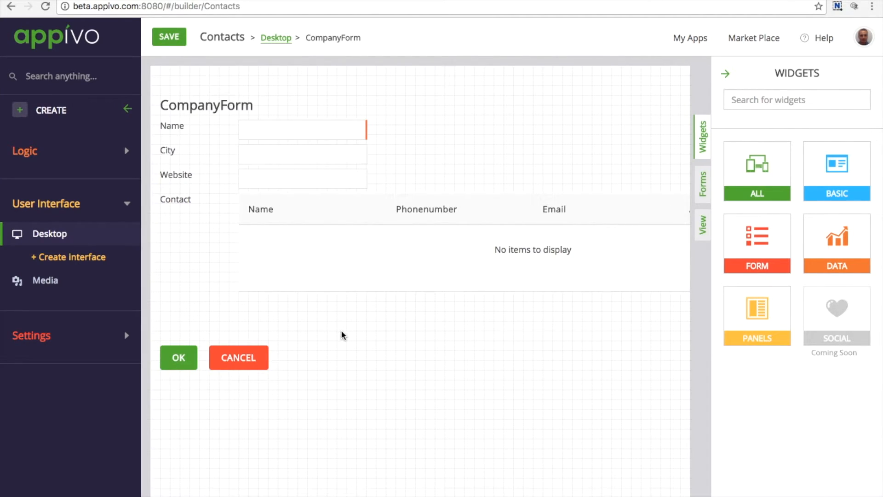
Step: Create an autogenerated list view named CompanyList for the Company model in the desktop interface and look over its width
{"action": "left_click", "coordinate": [41, 235]}
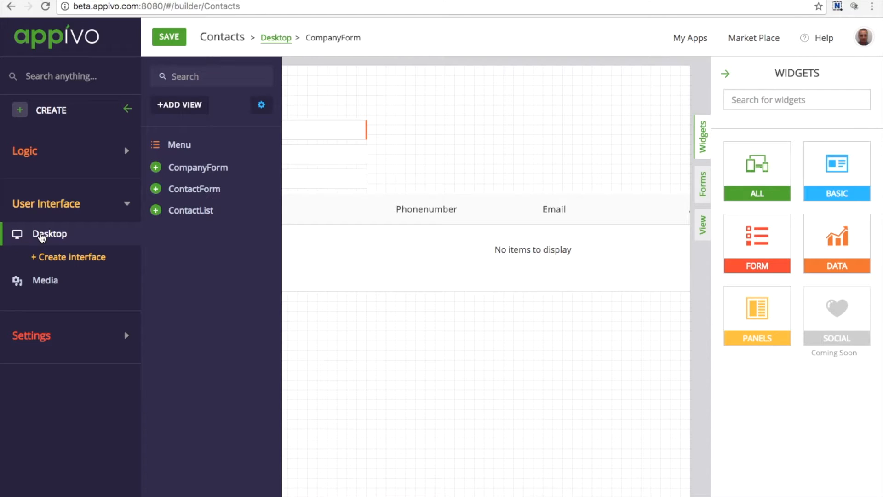
{"action": "left_click", "coordinate": [178, 106]}
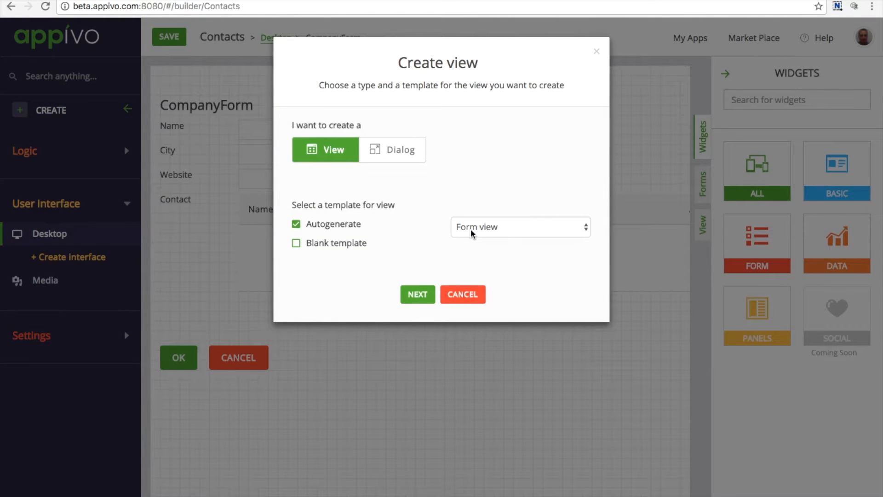
{"action": "left_click", "coordinate": [512, 228]}
{"action": "left_click", "coordinate": [506, 243]}
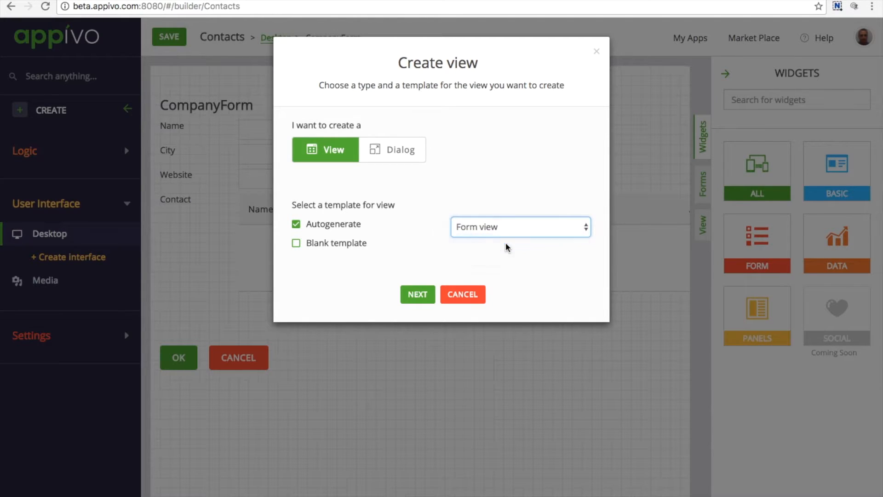
{"action": "left_click", "coordinate": [416, 294]}
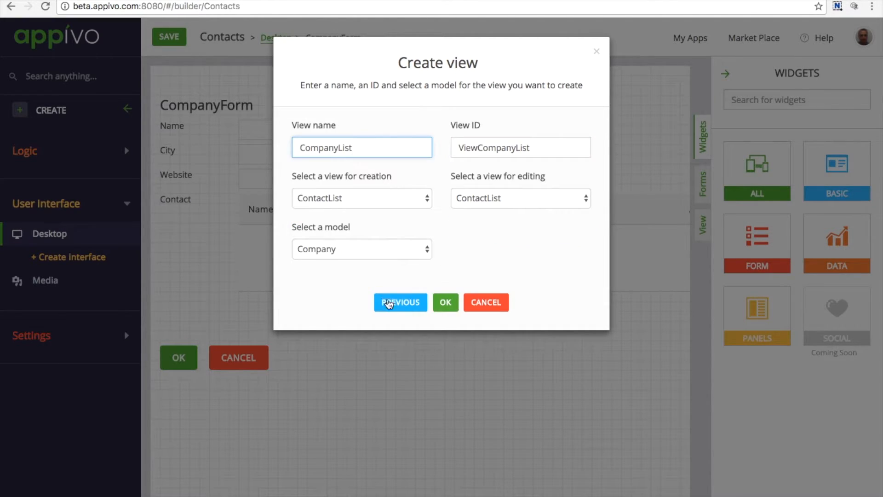
{"action": "left_click", "coordinate": [445, 303]}
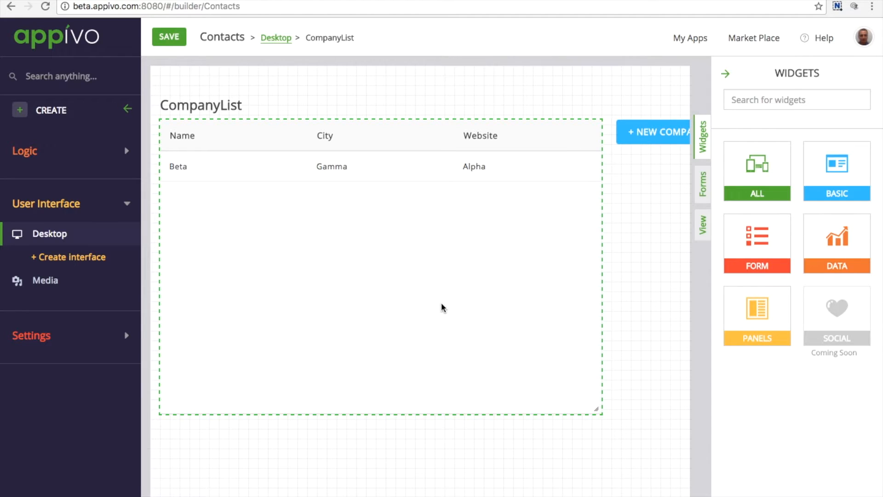
{"action": "scroll", "coordinate": [442, 307], "scroll_direction": "right", "scroll_amount": 4}
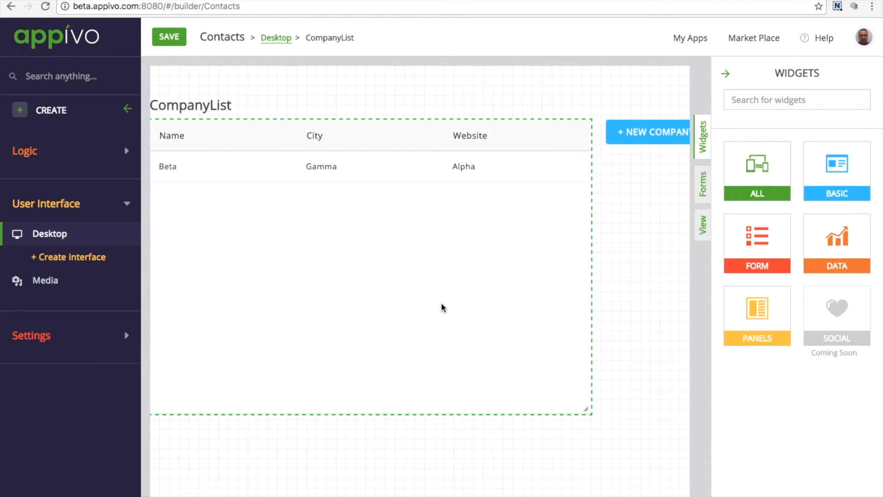
{"action": "scroll", "coordinate": [441, 305], "scroll_direction": "left", "scroll_amount": 4}
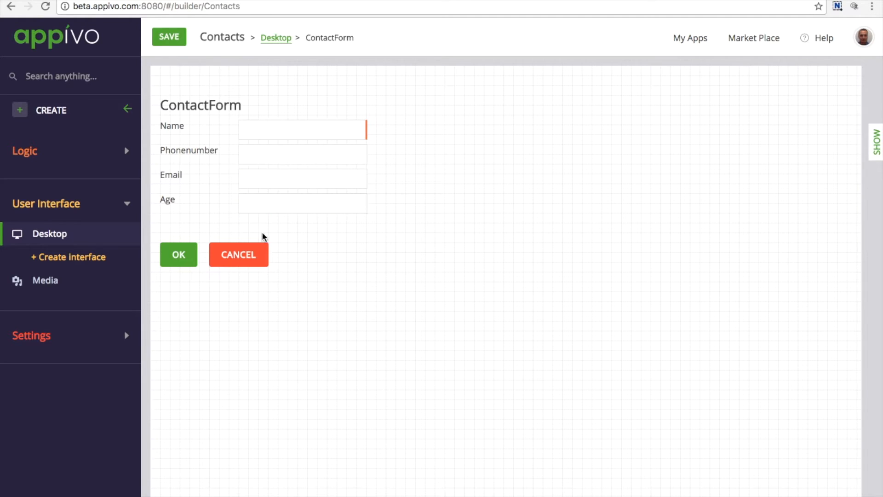
Step: Move ContactForm's OK and Cancel buttons down and add a Select widget below the Age field, connected to the Company relation
{"action": "left_click_drag", "start_coordinate": [179, 255], "coordinate": [183, 283]}
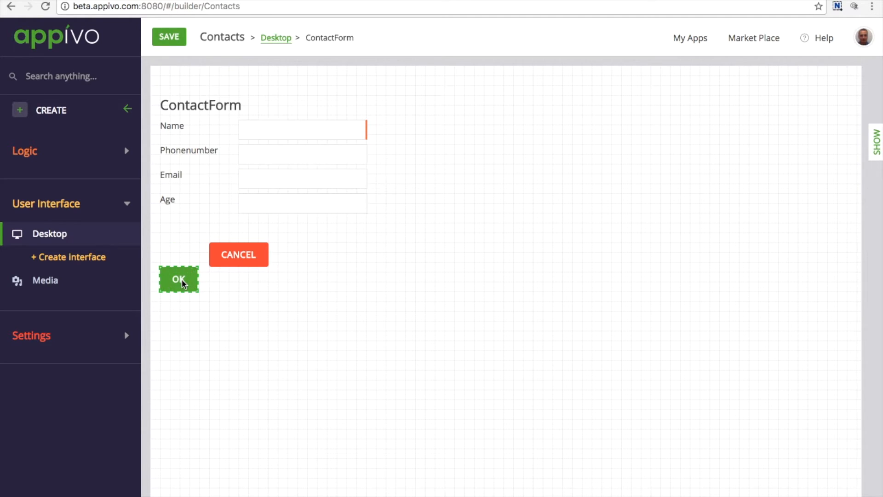
{"action": "left_click_drag", "start_coordinate": [227, 260], "coordinate": [229, 285]}
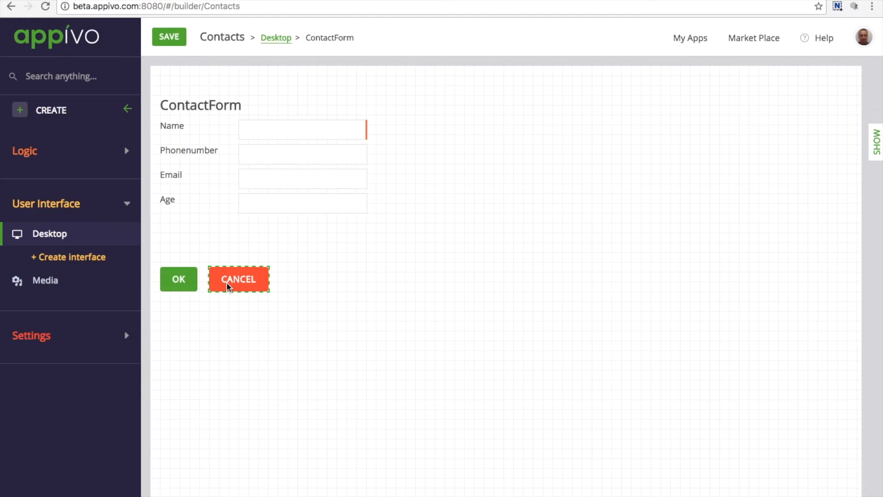
{"action": "left_click", "coordinate": [875, 140]}
{"action": "double_click", "coordinate": [796, 99]}
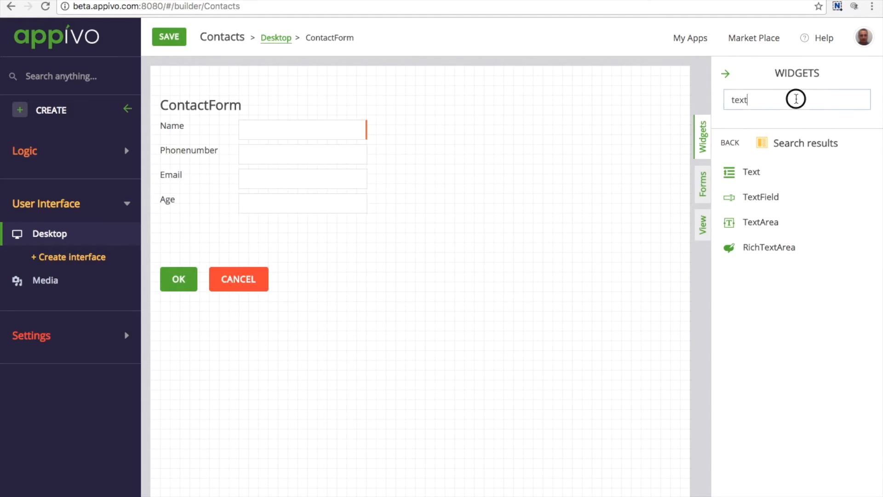
{"action": "type", "text": "selec"}
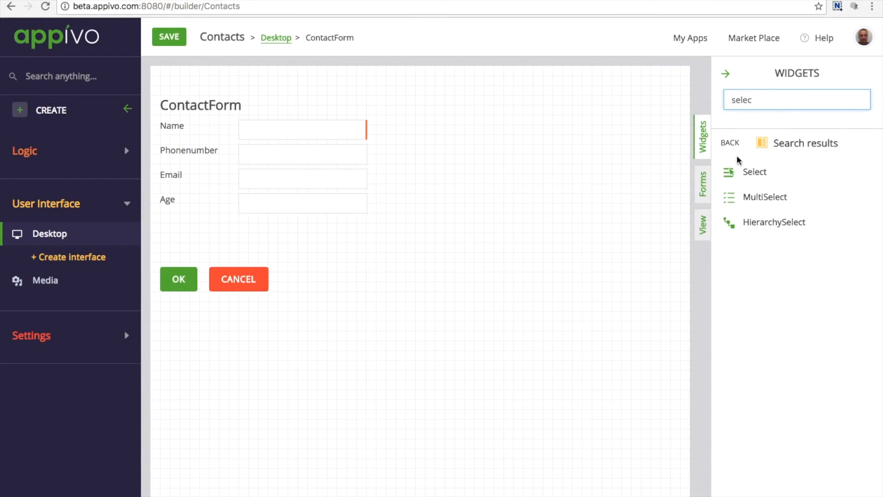
{"action": "left_click_drag", "start_coordinate": [784, 170], "coordinate": [325, 233]}
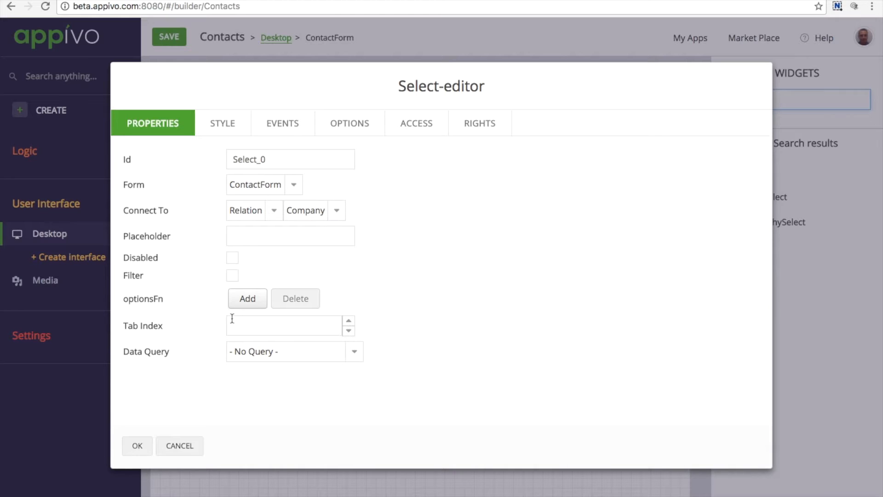
{"action": "left_click", "coordinate": [137, 444]}
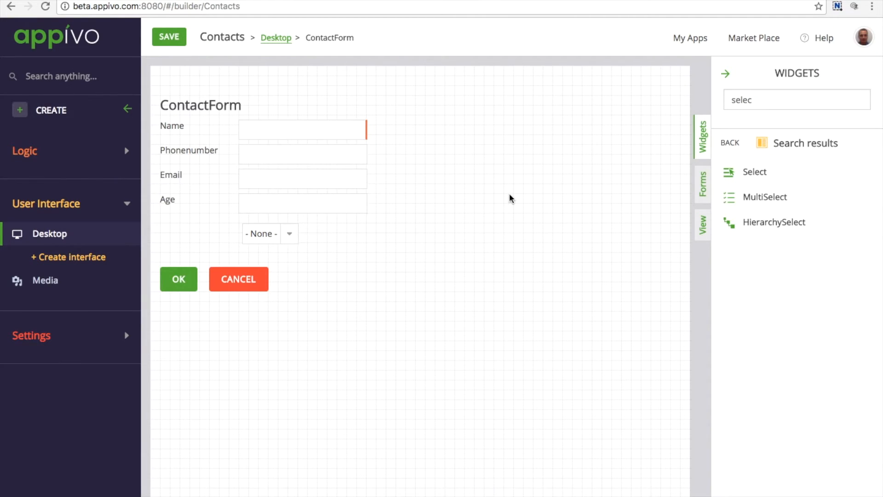
Step: Add a Text widget reading "Company" beside the new select on ContactForm
{"action": "double_click", "coordinate": [767, 102]}
{"action": "type", "text": "text"}
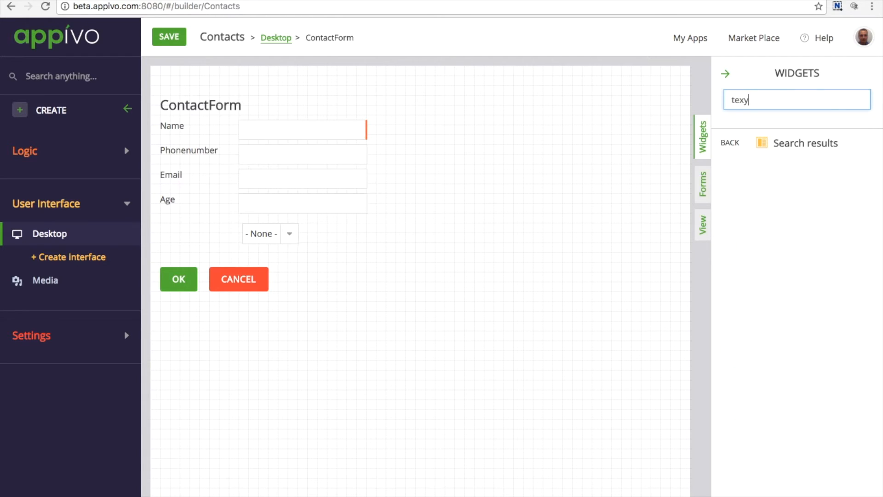
{"action": "left_click_drag", "start_coordinate": [746, 167], "coordinate": [213, 239]}
{"action": "type", "text": "Company"}
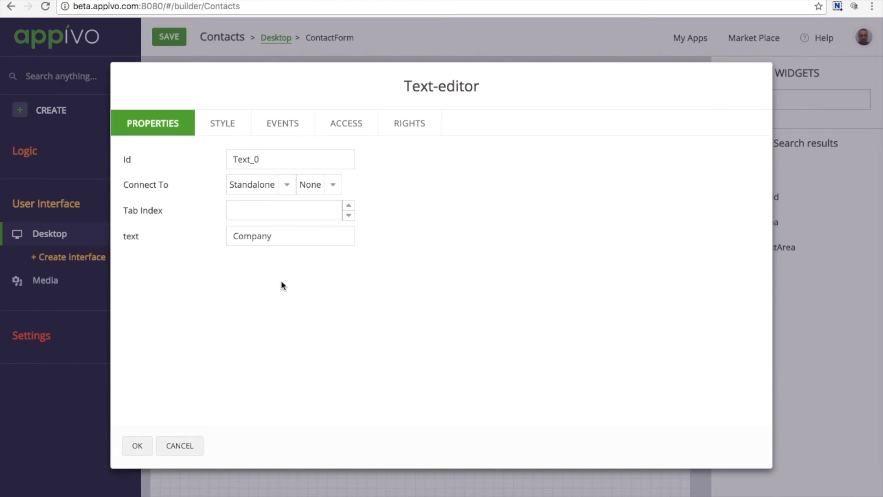
{"action": "left_click", "coordinate": [140, 445]}
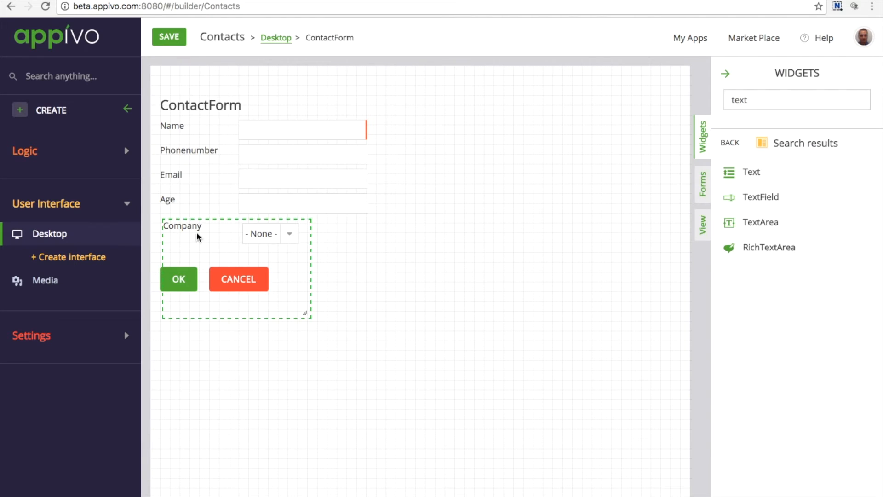
Step: Shrink the Company label's box to fit its text and align the label and its select with the form's other rows
{"action": "left_click_drag", "start_coordinate": [306, 312], "coordinate": [215, 229]}
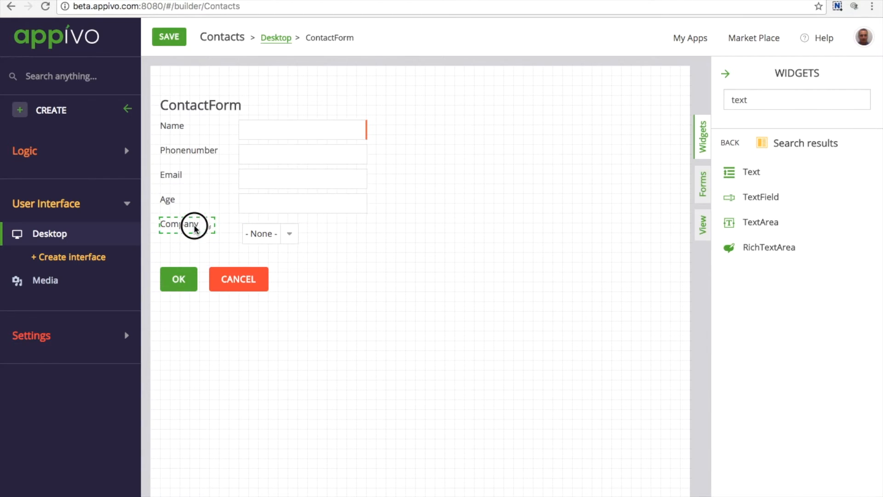
{"action": "left_click_drag", "start_coordinate": [280, 243], "coordinate": [268, 236]}
{"action": "left_click", "coordinate": [113, 213]}
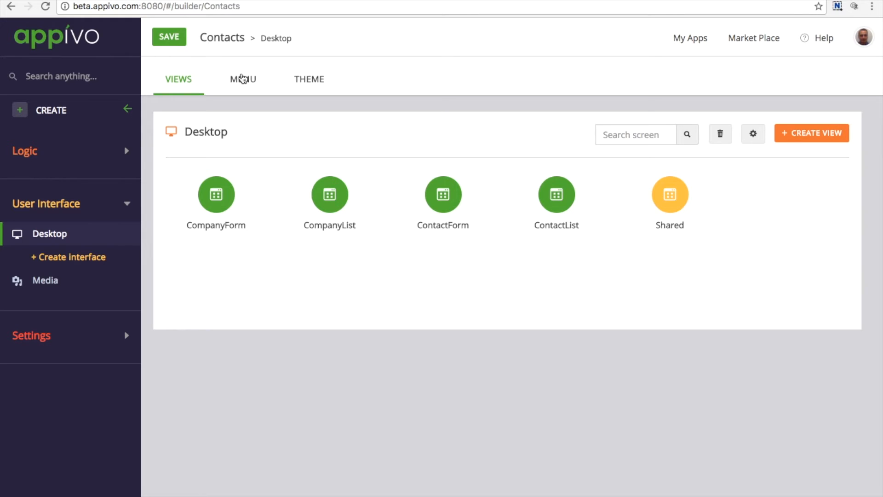
Step: Add a new menu labelled "Lists" to the desktop interface's menu content
{"action": "left_click", "coordinate": [242, 79]}
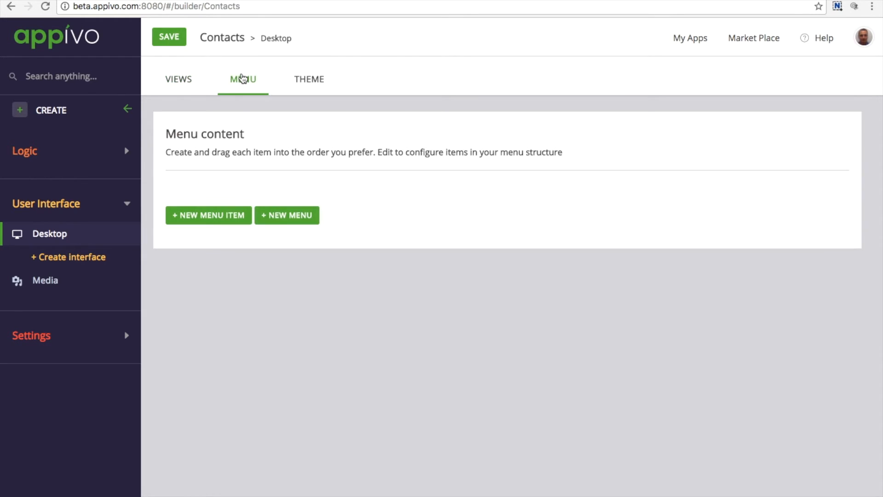
{"action": "left_click", "coordinate": [288, 215]}
{"action": "left_click_drag", "start_coordinate": [400, 130], "coordinate": [297, 129]}
{"action": "type", "text": "Lists"}
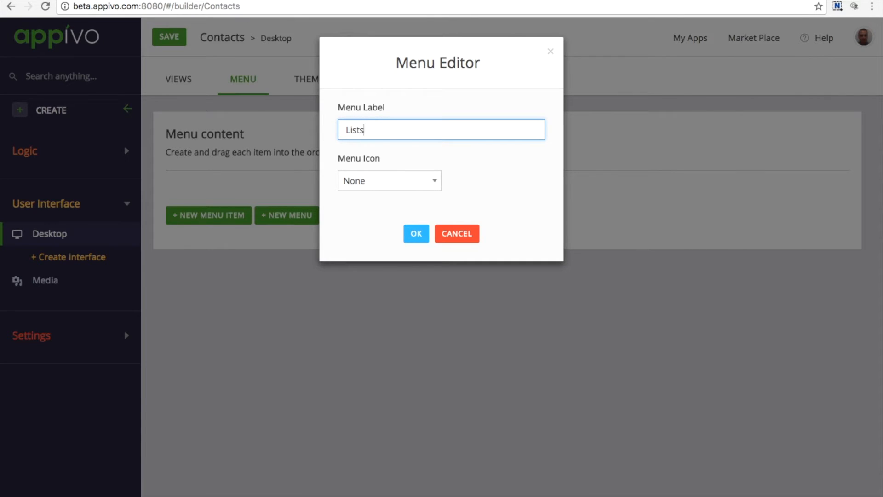
{"action": "left_click", "coordinate": [415, 236]}
Step: Add a menu item labelled "Contact list" under Lists, linked to the ContactList view
{"action": "left_click", "coordinate": [353, 196]}
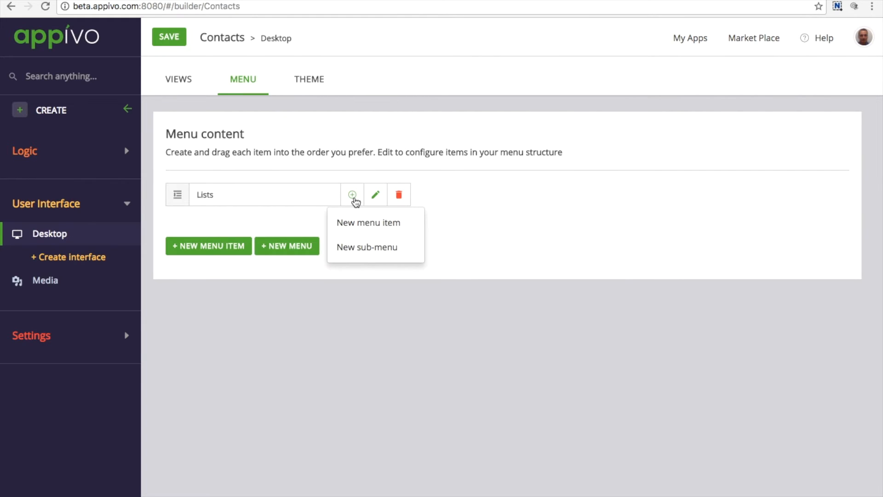
{"action": "left_click", "coordinate": [352, 223]}
{"action": "left_click_drag", "start_coordinate": [429, 130], "coordinate": [302, 127]}
{"action": "type", "text": "Contact list"}
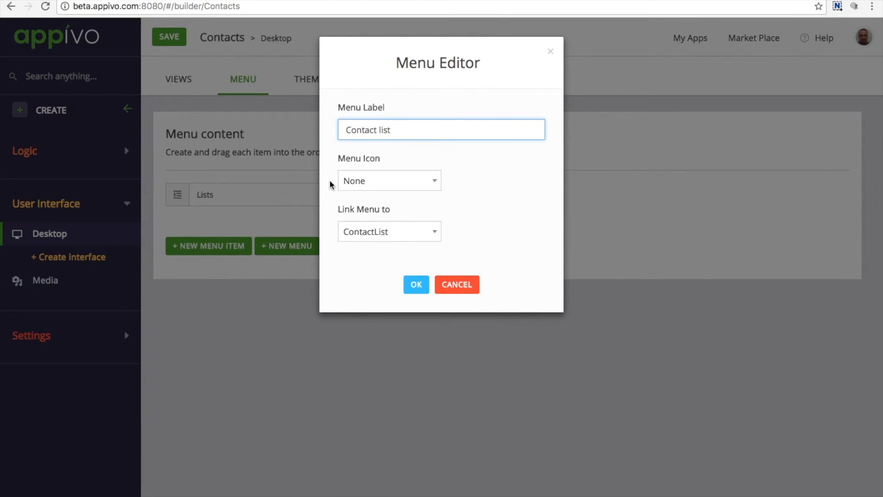
{"action": "left_click", "coordinate": [399, 233]}
{"action": "left_click", "coordinate": [404, 237]}
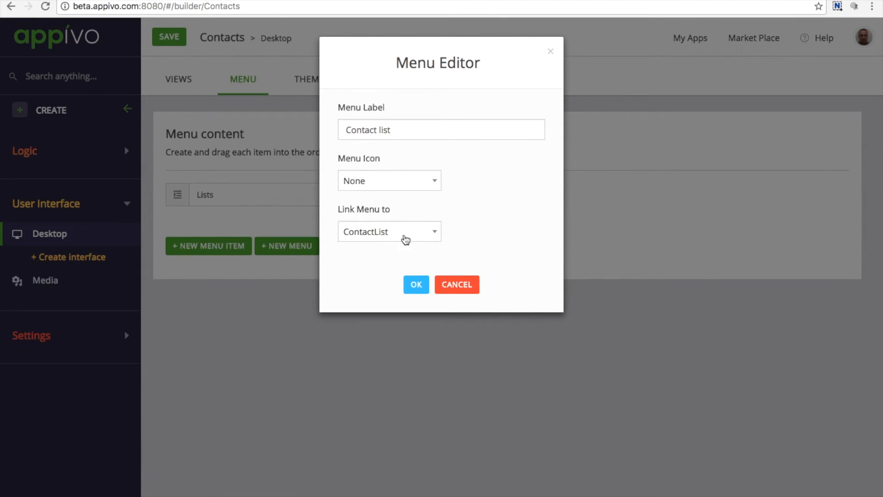
{"action": "left_click", "coordinate": [416, 285]}
Step: Add a menu item labelled "Company list" under Lists, linked to the CompanyList view
{"action": "left_click", "coordinate": [352, 194]}
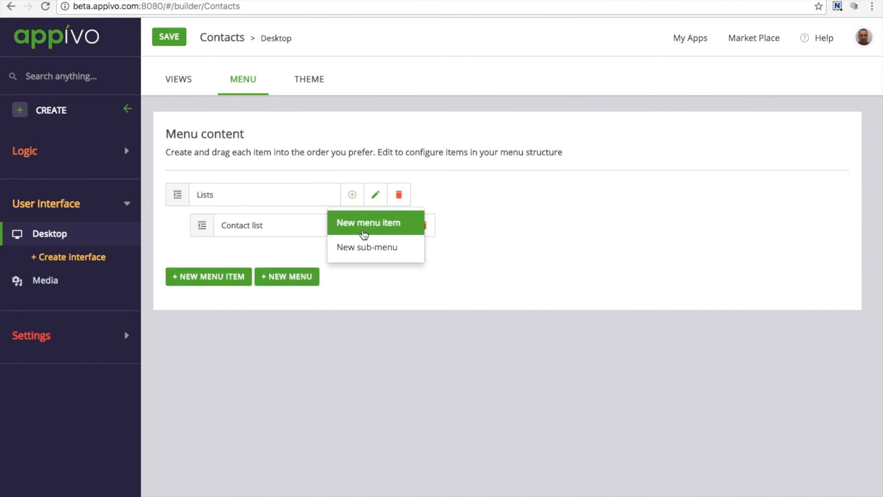
{"action": "left_click", "coordinate": [362, 227]}
{"action": "left_click_drag", "start_coordinate": [431, 134], "coordinate": [321, 134]}
{"action": "type", "text": "Cu"}
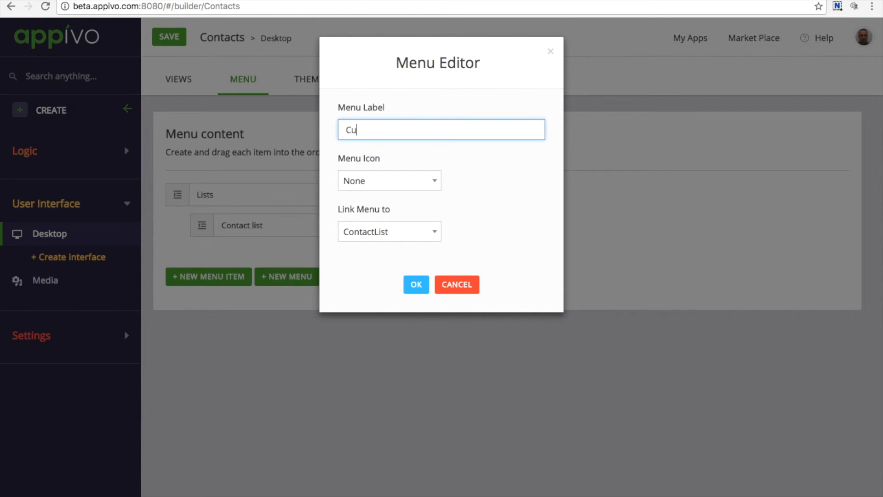
{"action": "type", "text": "mpany list"}
{"action": "left_click", "coordinate": [394, 231]}
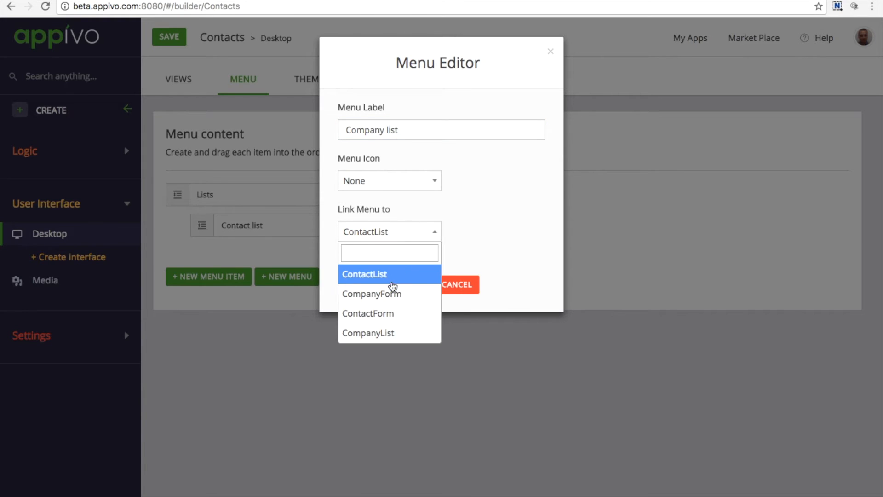
{"action": "left_click", "coordinate": [391, 333]}
{"action": "left_click", "coordinate": [413, 288]}
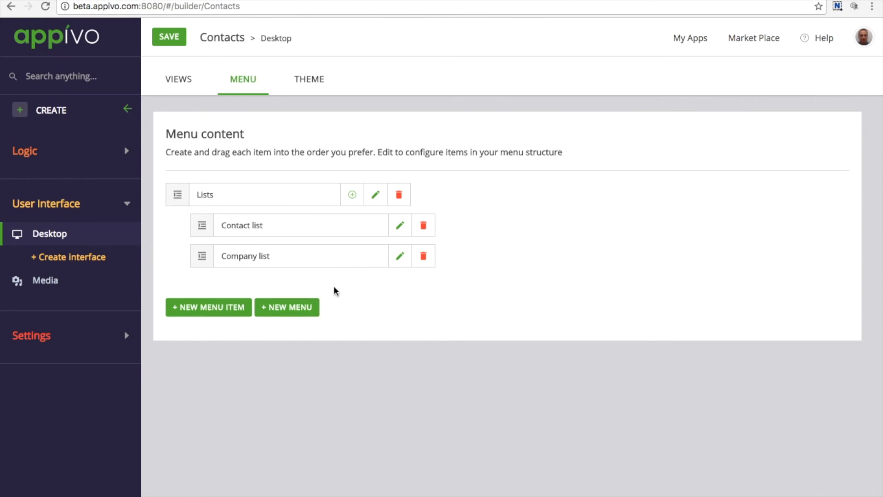
Step: Add a second menu labelled "Create" to the desktop menu content
{"action": "left_click", "coordinate": [302, 308]}
{"action": "left_click_drag", "start_coordinate": [404, 137], "coordinate": [323, 130]}
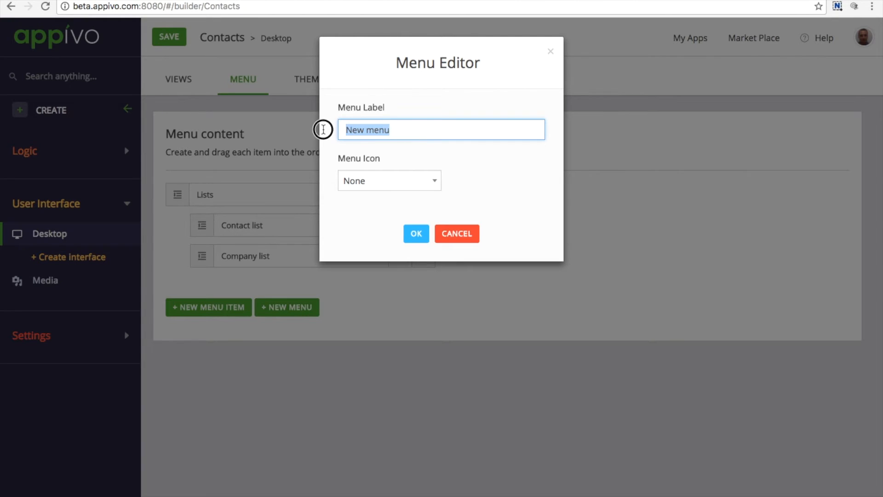
{"action": "type", "text": "Create"}
{"action": "left_click", "coordinate": [416, 235]}
Step: Add a menu item labelled "Contact" under Create, linked to the ContactForm view
{"action": "left_click", "coordinate": [354, 288]}
{"action": "left_click", "coordinate": [358, 313]}
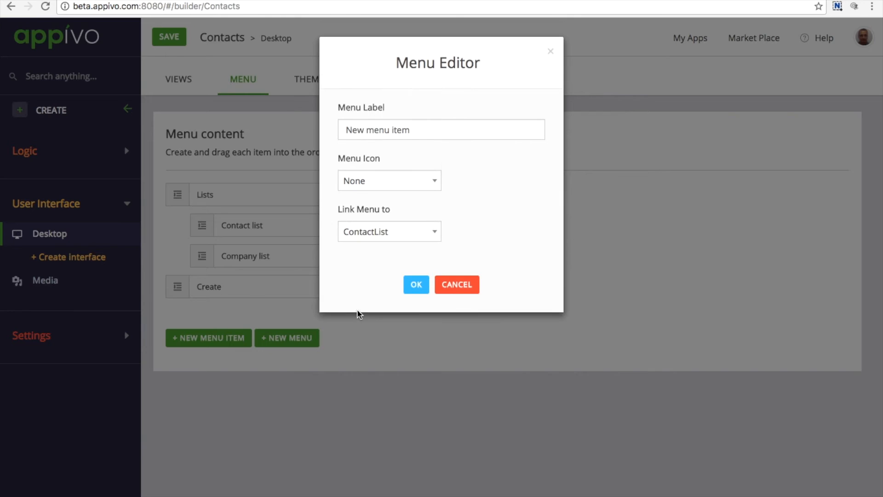
{"action": "left_click_drag", "start_coordinate": [427, 136], "coordinate": [322, 117]}
{"action": "type", "text": "Contact"}
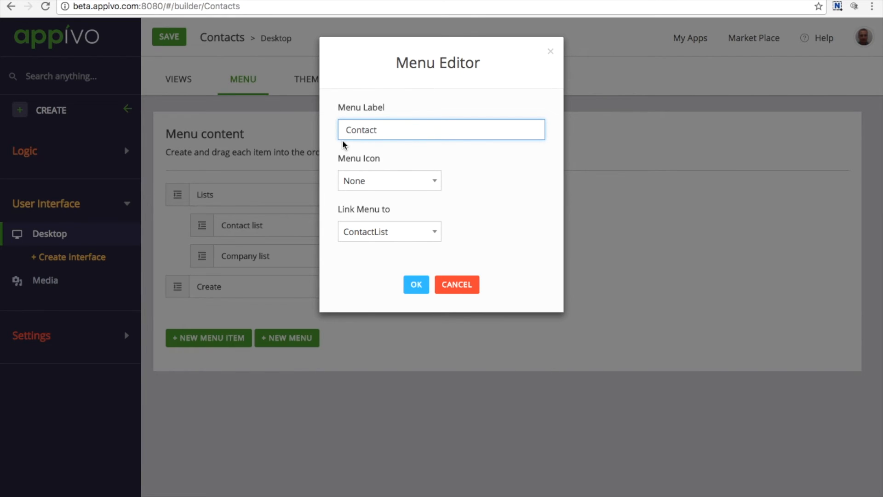
{"action": "left_click", "coordinate": [403, 226]}
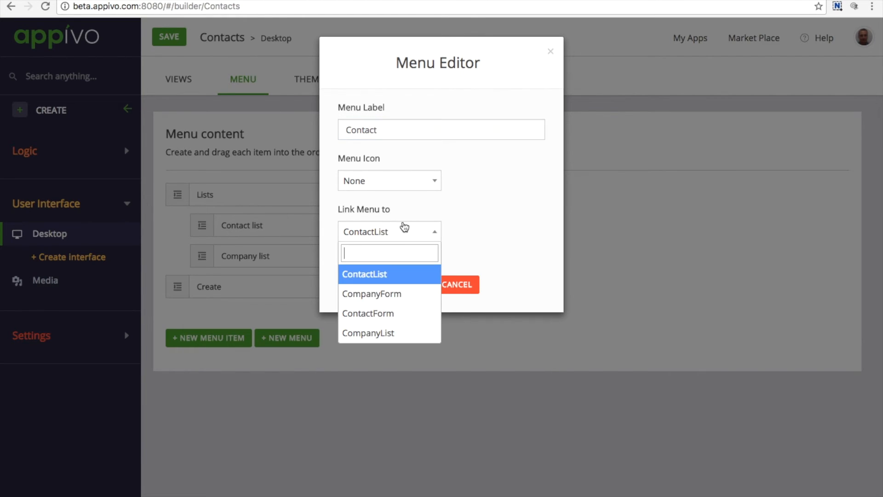
{"action": "left_click", "coordinate": [391, 313]}
{"action": "left_click", "coordinate": [416, 284]}
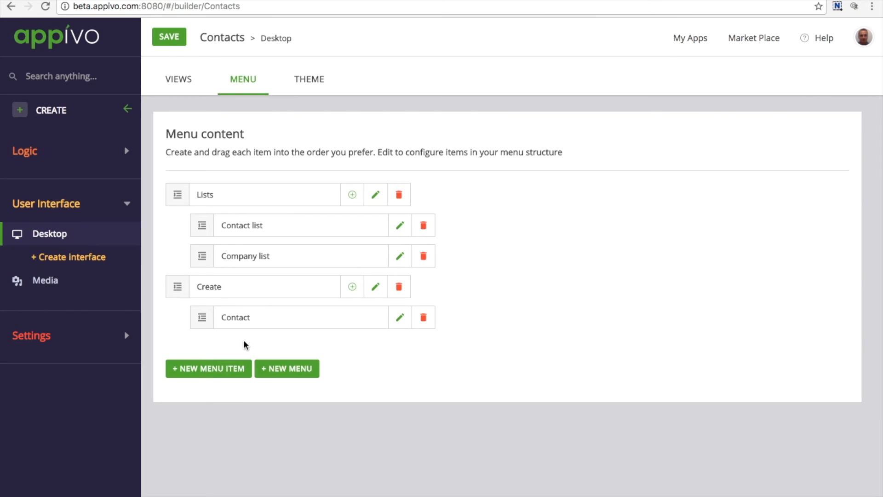
Step: Add a menu item labelled "Create Company" under the Create menu, linked to the CompanyForm view
{"action": "left_click", "coordinate": [353, 287]}
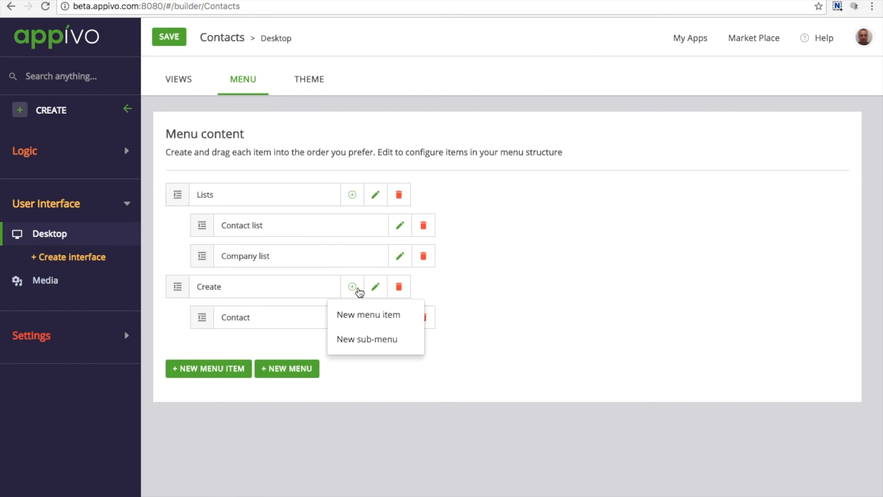
{"action": "left_click", "coordinate": [360, 316]}
{"action": "triple_click", "coordinate": [414, 131]}
{"action": "type", "text": "Create Comp"}
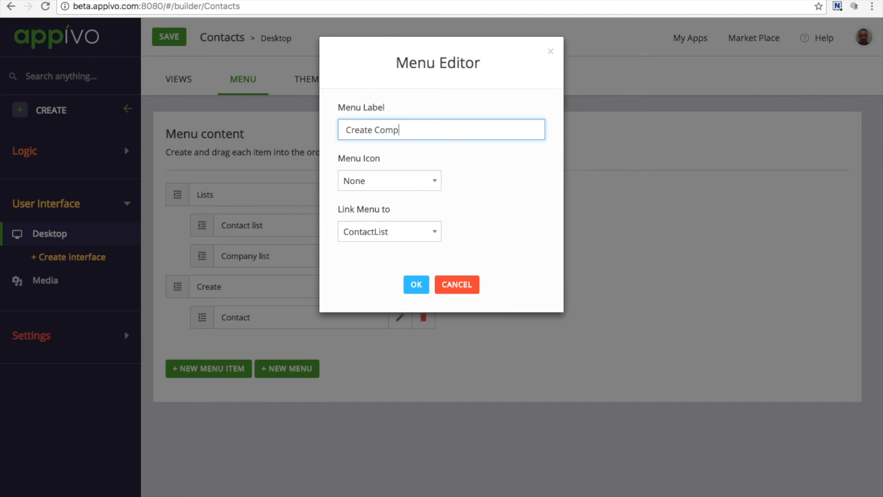
{"action": "left_click", "coordinate": [394, 231]}
{"action": "left_click", "coordinate": [393, 292]}
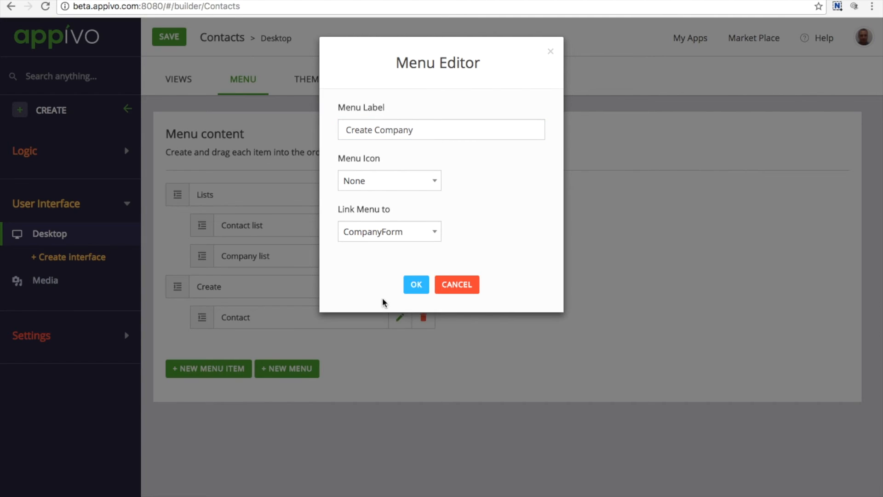
{"action": "left_click", "coordinate": [419, 287]}
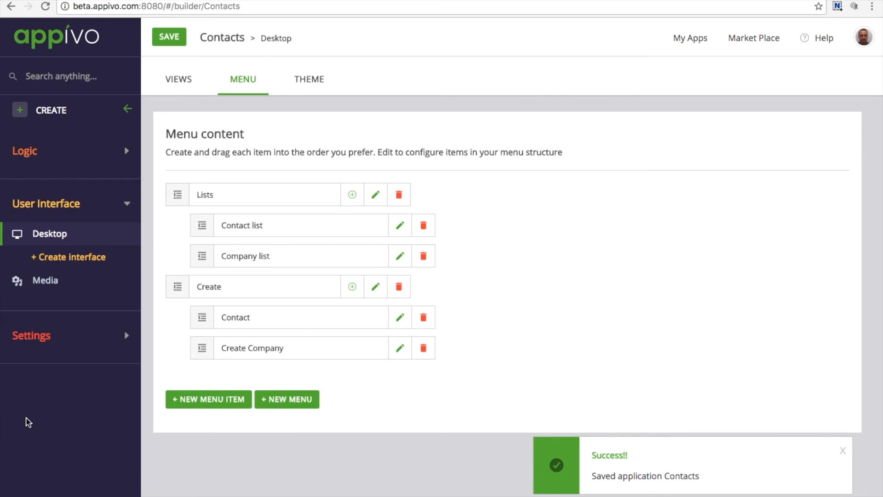
Step: Run the Contacts app and check its menus by opening the company list and the contact creation form
{"action": "left_click", "coordinate": [23, 476]}
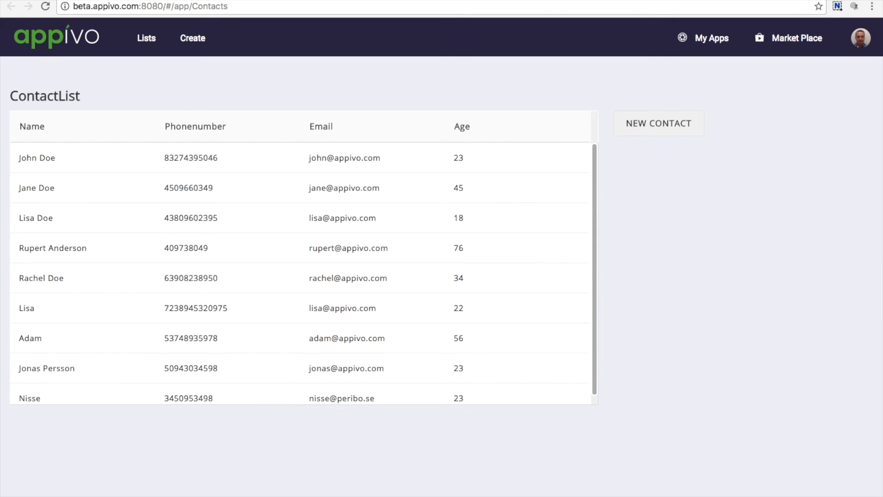
{"action": "left_click", "coordinate": [142, 40]}
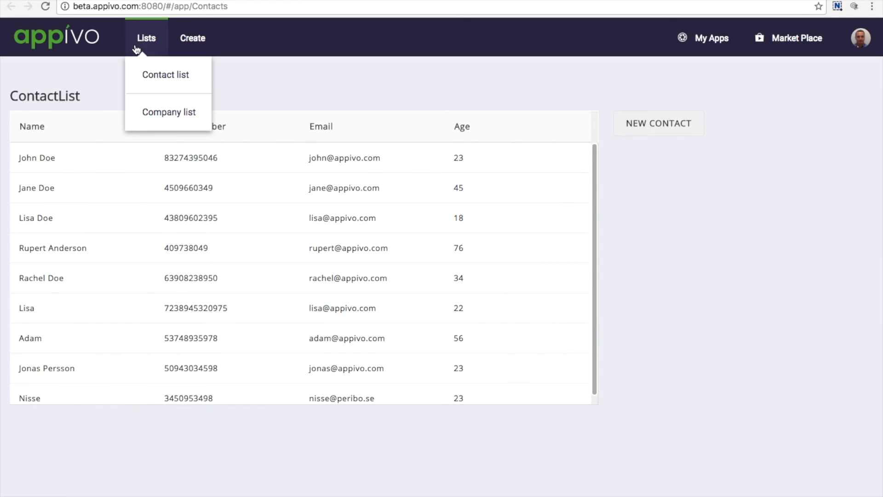
{"action": "left_click", "coordinate": [151, 112]}
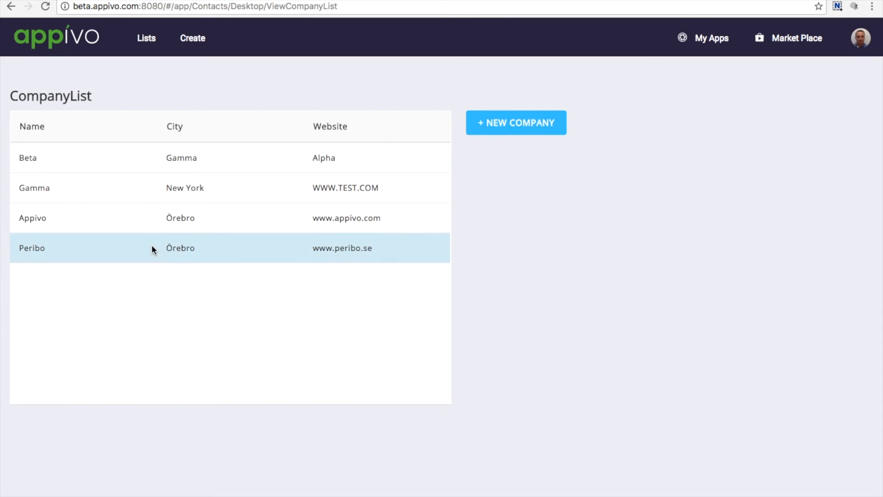
{"action": "left_click", "coordinate": [192, 38]}
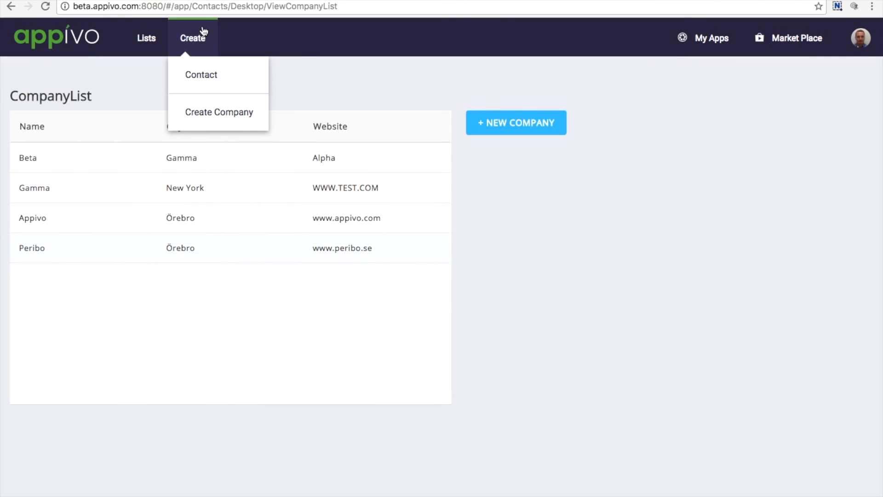
{"action": "left_click", "coordinate": [198, 80]}
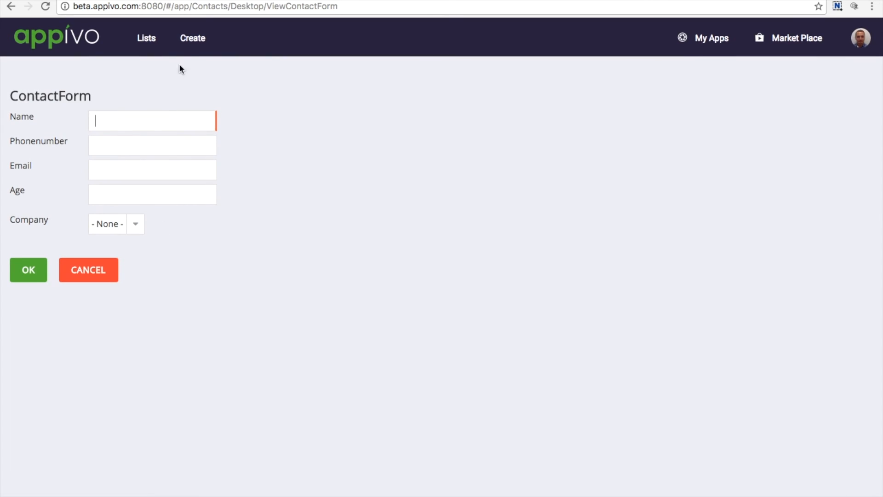
{"action": "left_click", "coordinate": [193, 37]}
{"action": "left_click", "coordinate": [192, 110]}
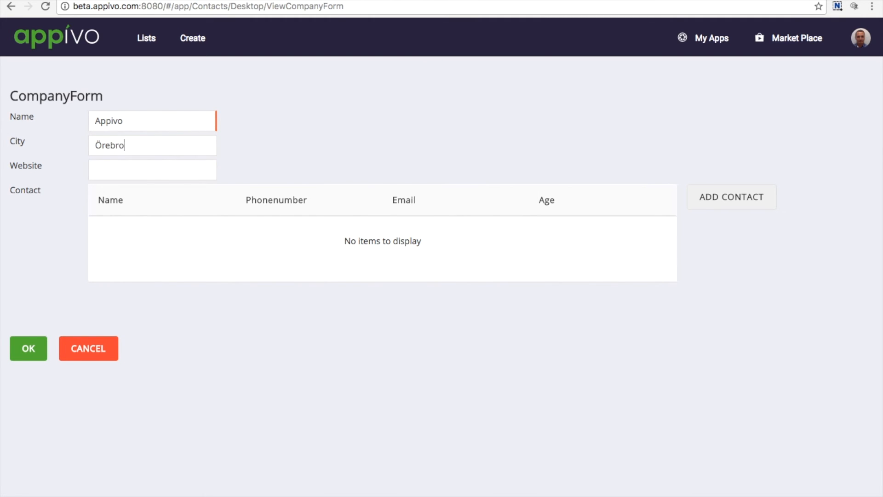
{"action": "type", "text": "www.appivo.com"}
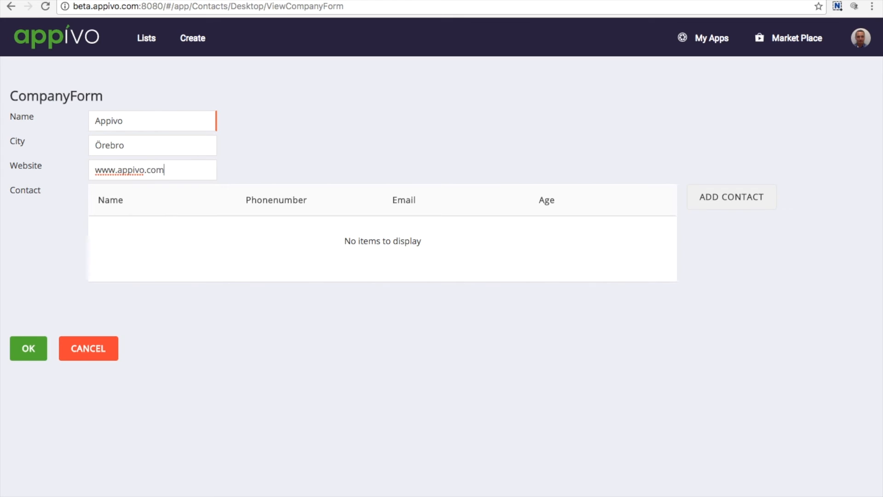
{"action": "left_click", "coordinate": [29, 352]}
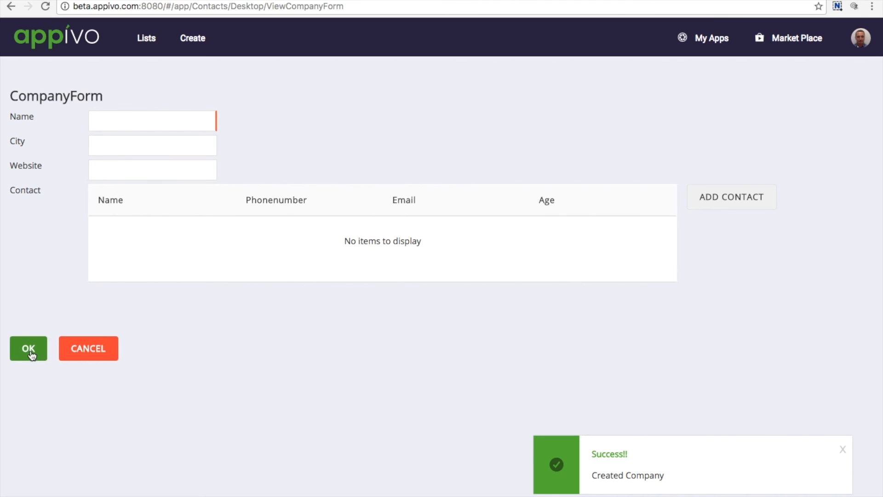
Step: Create a contact with the contact's name, phone number and e-mail, age 56, and Appivo as the company
{"action": "left_click", "coordinate": [146, 38]}
{"action": "left_click", "coordinate": [198, 76]}
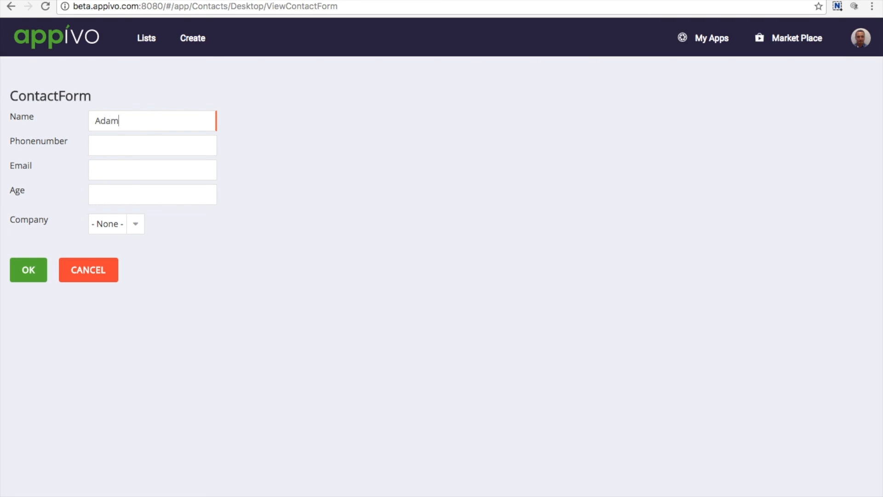
{"action": "key", "text": "Tab"}
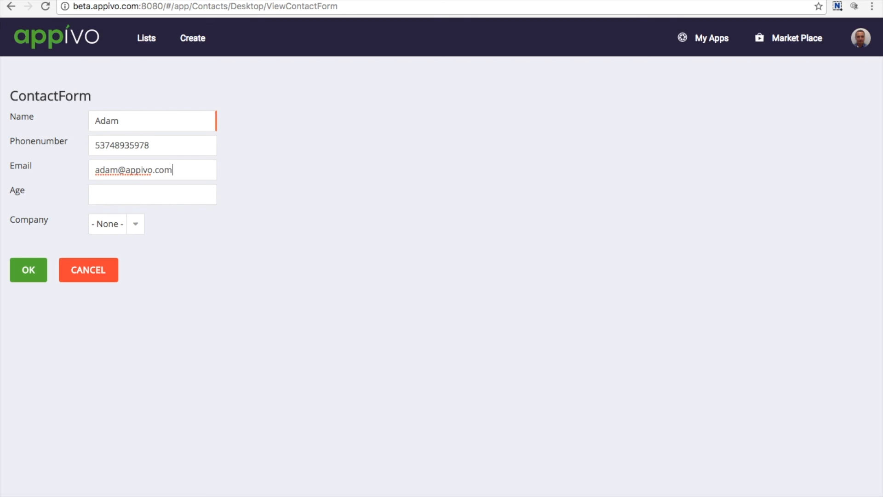
{"action": "left_click", "coordinate": [137, 202]}
{"action": "type", "text": "56"}
{"action": "left_click", "coordinate": [136, 224]}
{"action": "left_click", "coordinate": [134, 269]}
{"action": "left_click", "coordinate": [35, 270]}
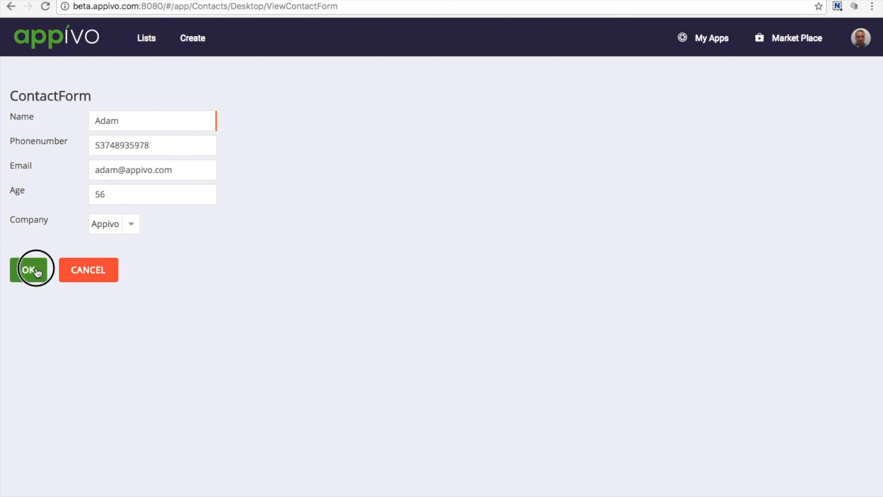